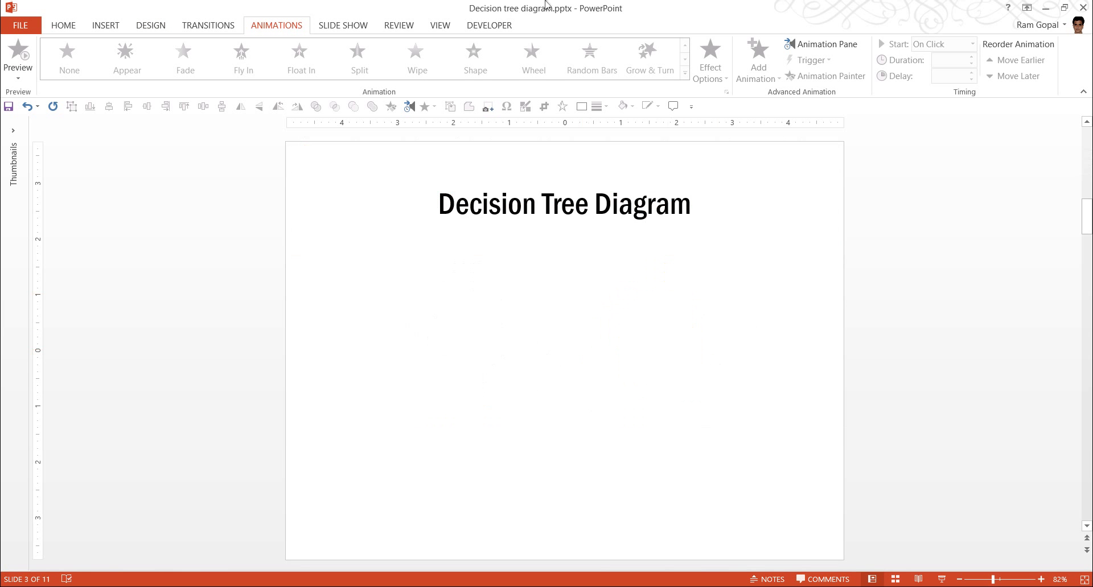
- Draw a small square near the left edge of the slide, just below mid-height
left_click(60, 27)
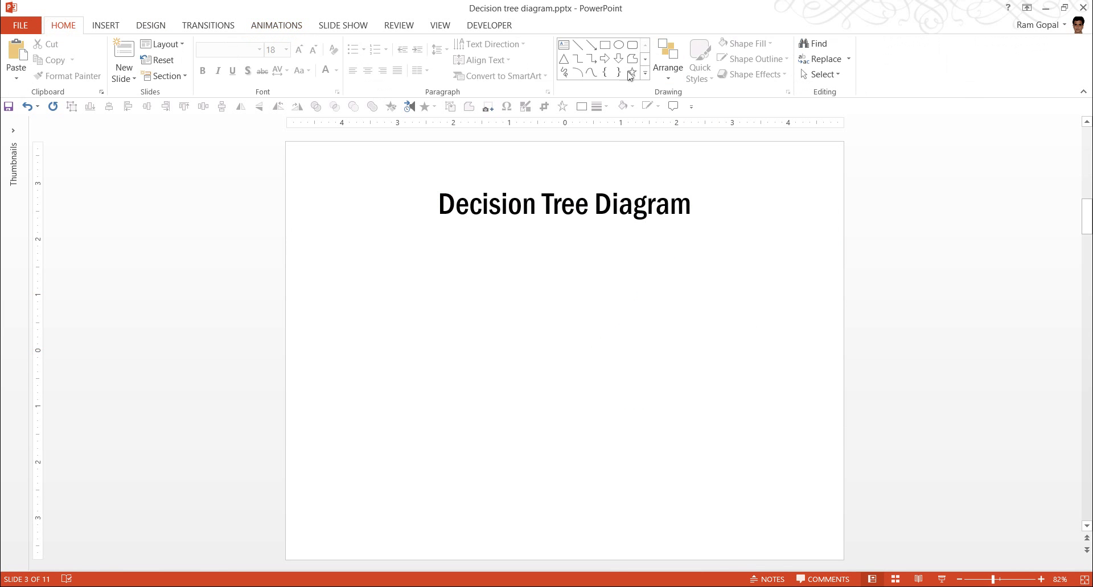
left_click(605, 45)
left_click_drag(341, 358, 367, 386)
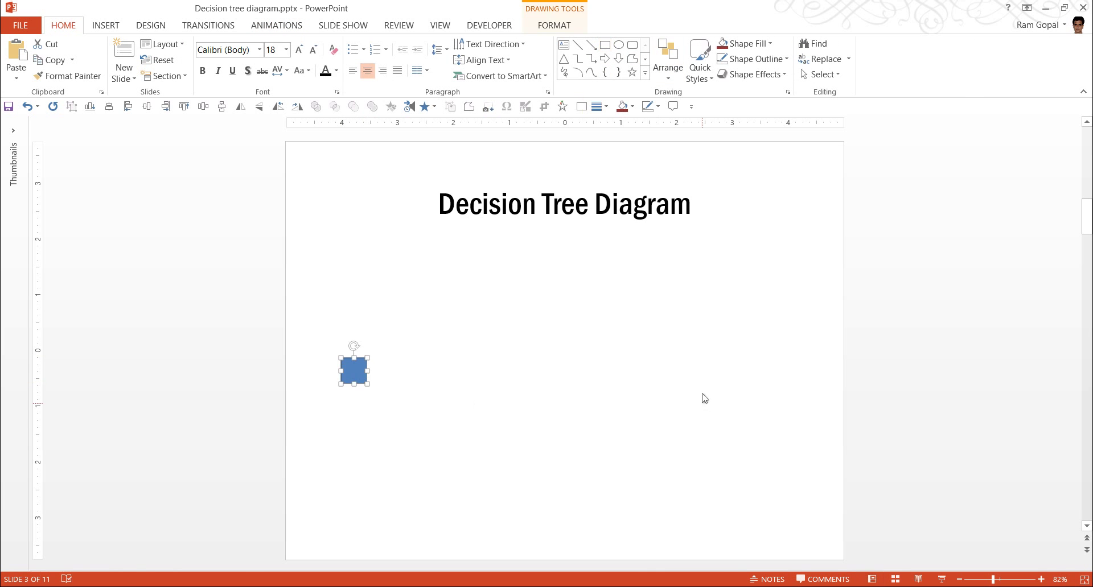
- Fill the small square with standard green and remove its outline
left_click(755, 51)
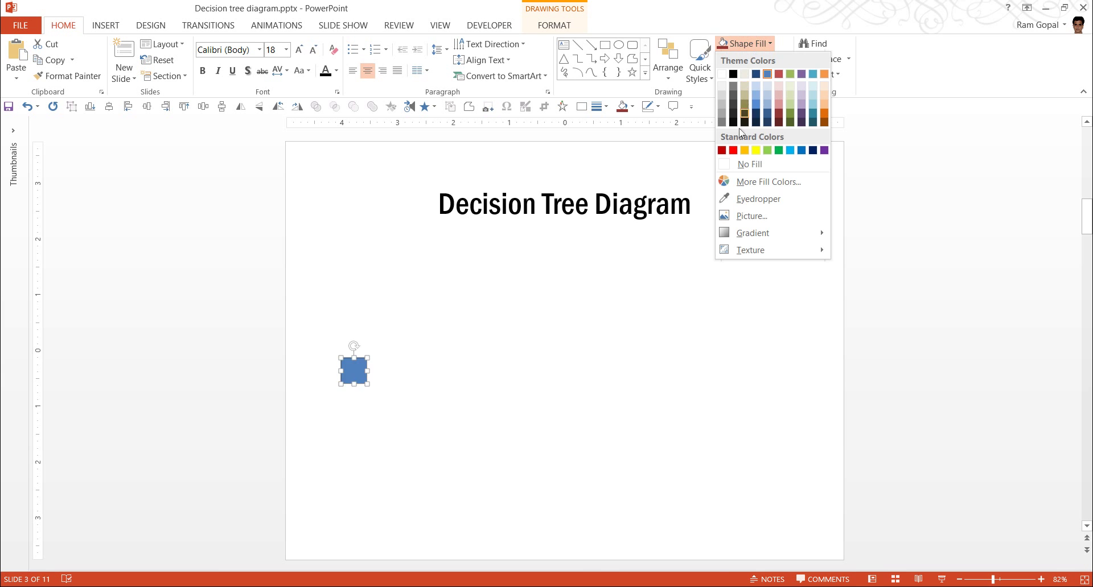
left_click(777, 150)
left_click(756, 58)
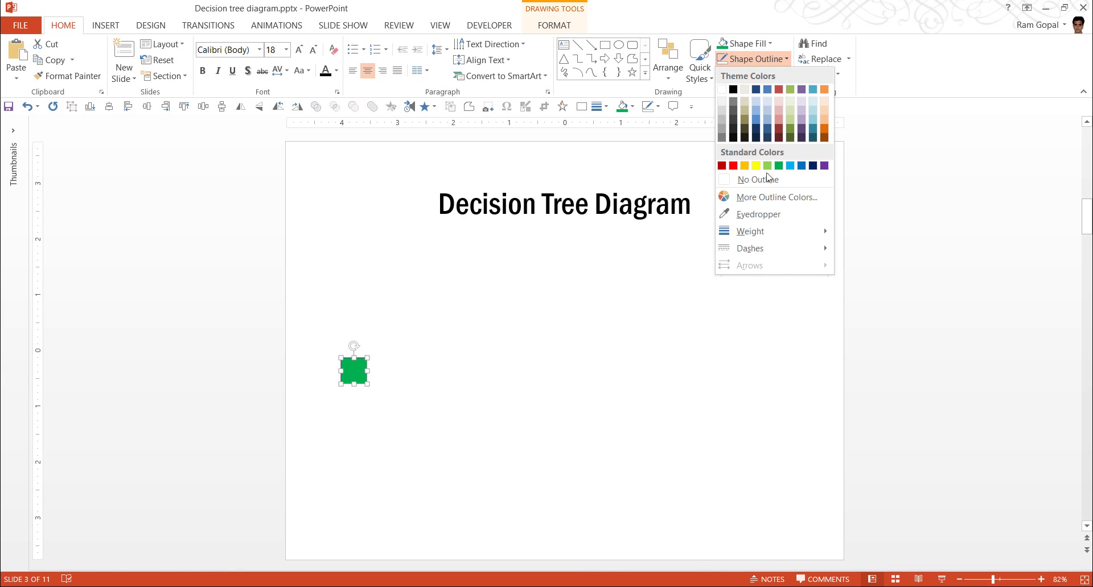
left_click(763, 179)
left_click(593, 405)
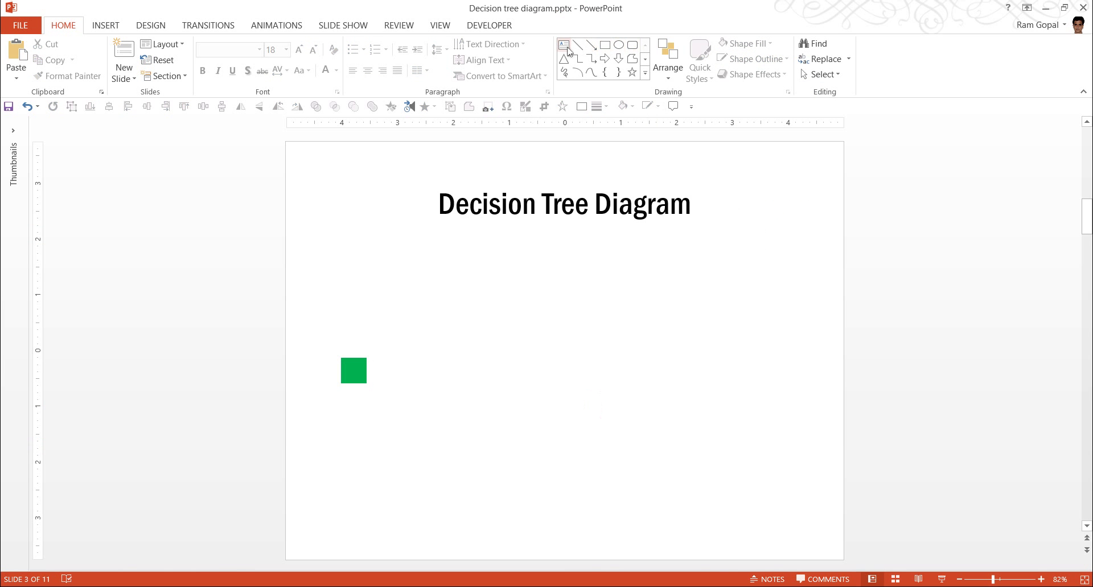
- Draw a rectangle about 2.3 by 0.6 inches below the title and duplicate it twice beneath to form a column of three
left_click(604, 45)
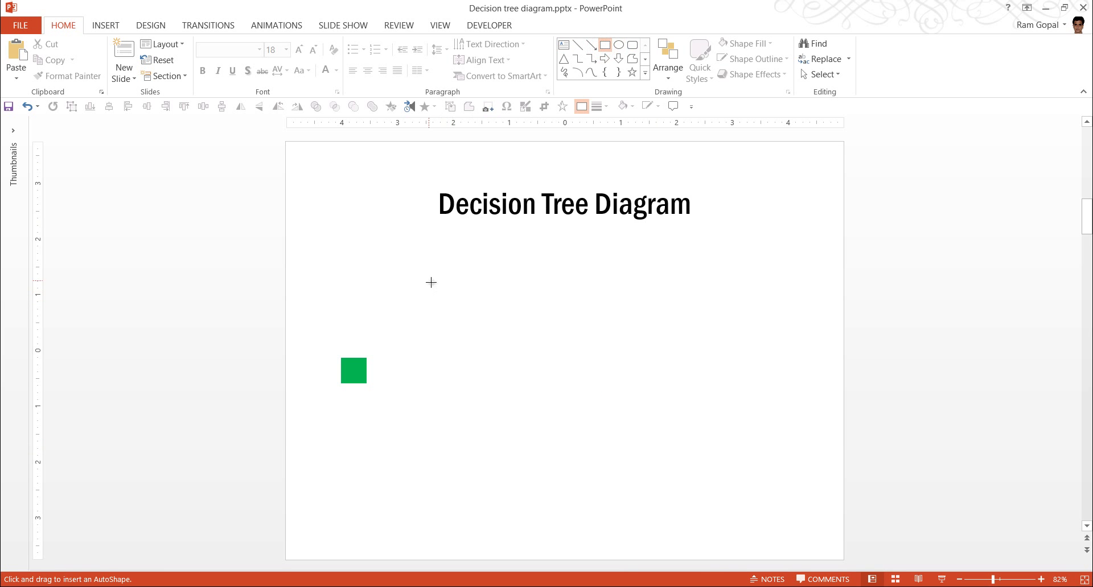
mouse_move(421, 266)
left_mouse_down()
mouse_move(459, 284)
mouse_move(565, 300)
mouse_move(551, 301)
left_mouse_up()
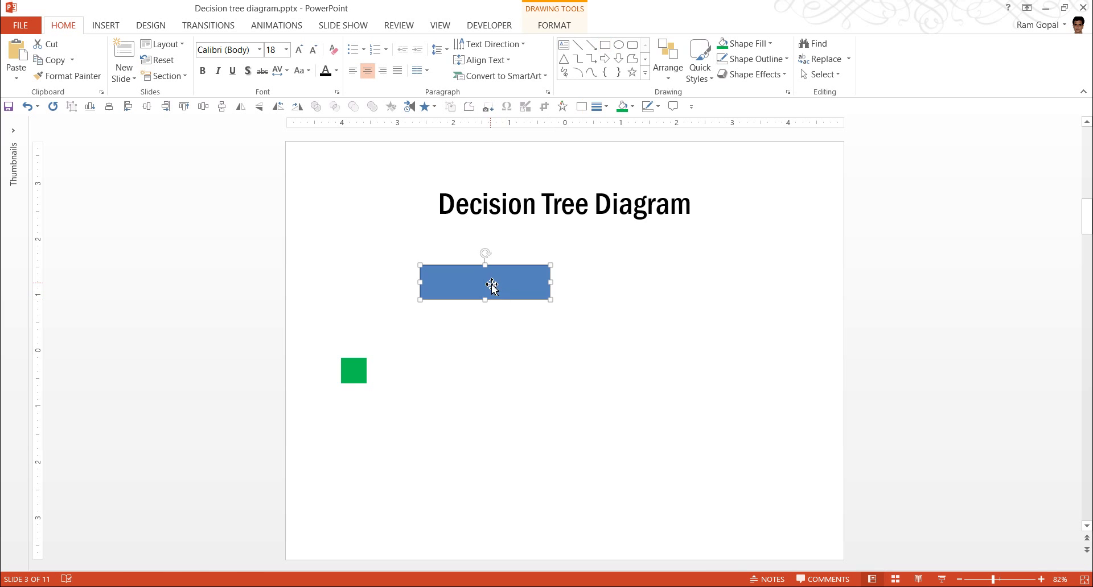
left_click_drag(488, 285, 496, 515, "ctrl")
- Align the centers of the three blue rectangles
mouse_move(590, 535)
left_mouse_down()
mouse_move(588, 556)
mouse_move(304, 243)
mouse_move(362, 231)
left_mouse_up()
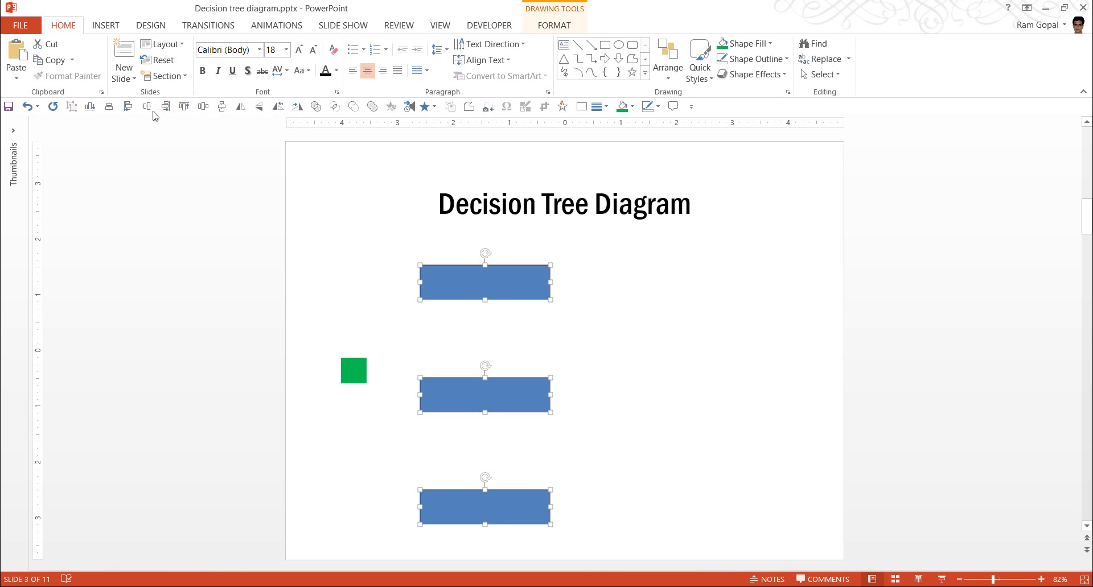
left_click(114, 108)
left_click(669, 64)
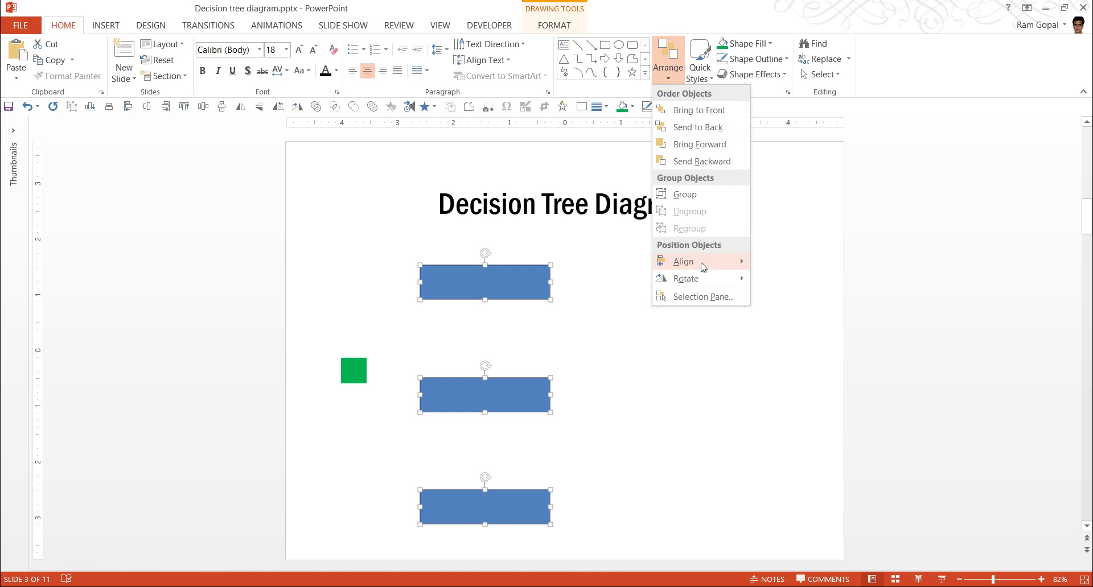
mouse_move(701, 263)
left_click(796, 279)
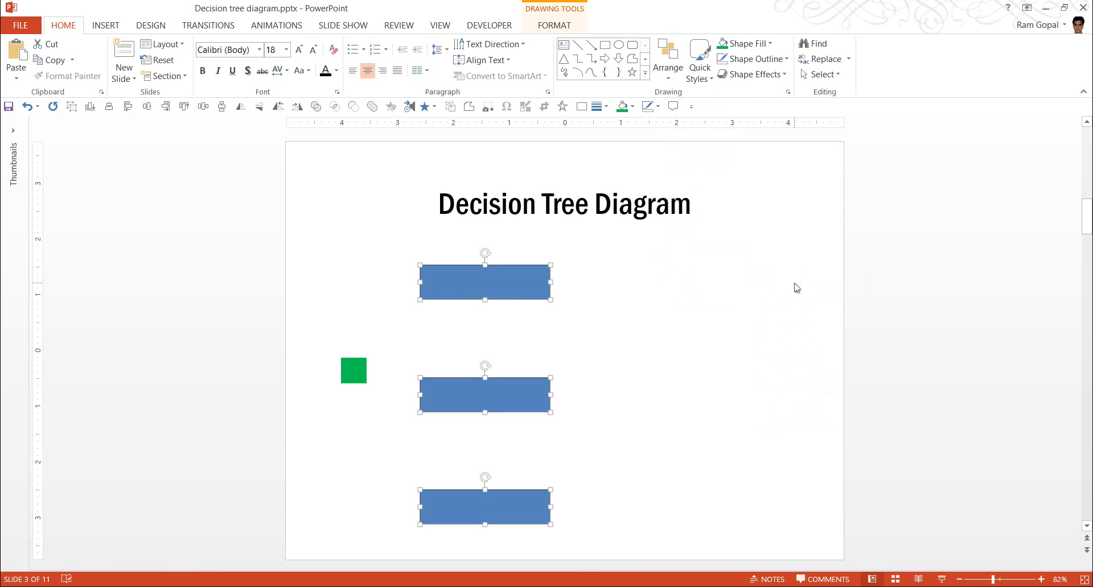
- Move the three blue rectangles slightly up together and distribute them vertically
left_click_drag(517, 285, 517, 271)
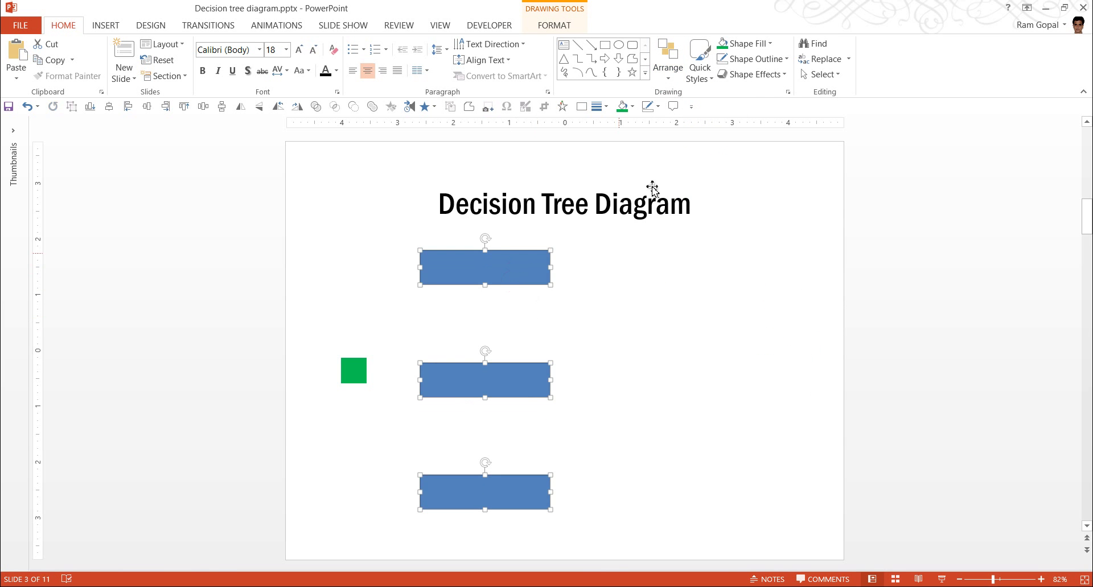
left_click(674, 69)
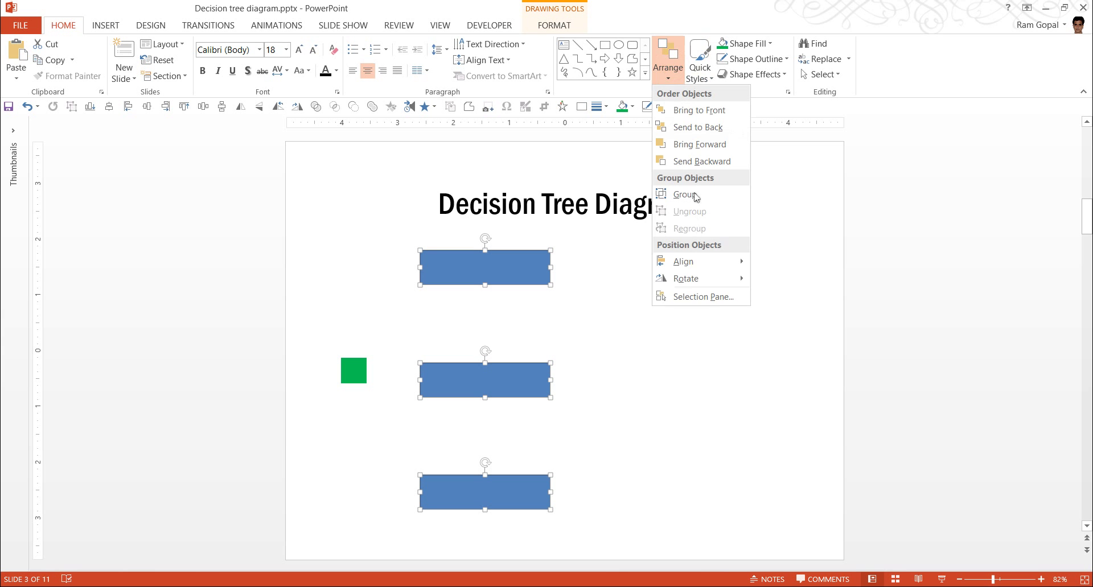
left_click(705, 264)
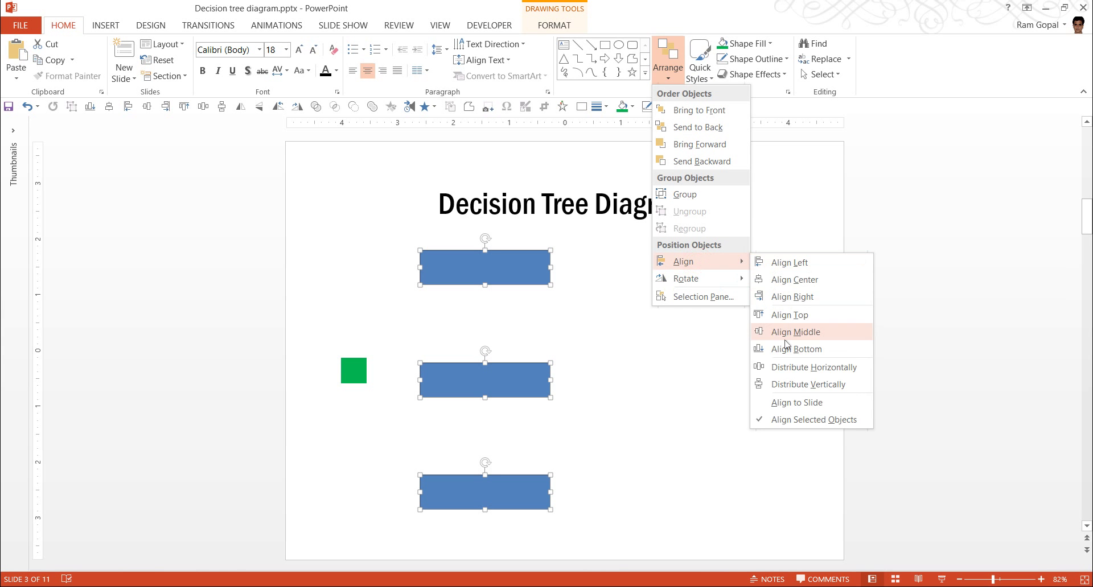
left_click(790, 386)
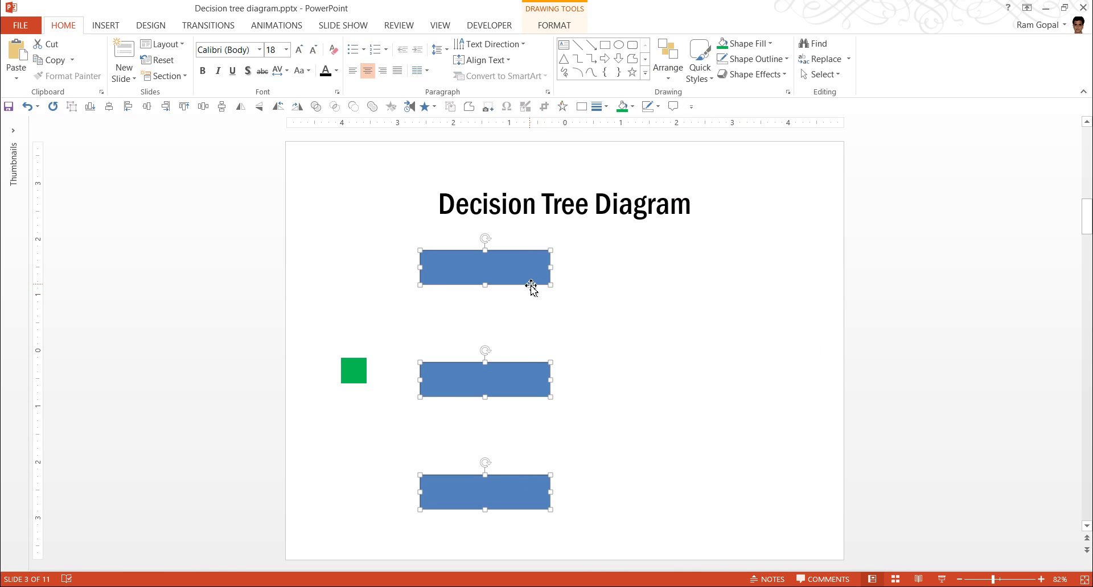
left_click(593, 452)
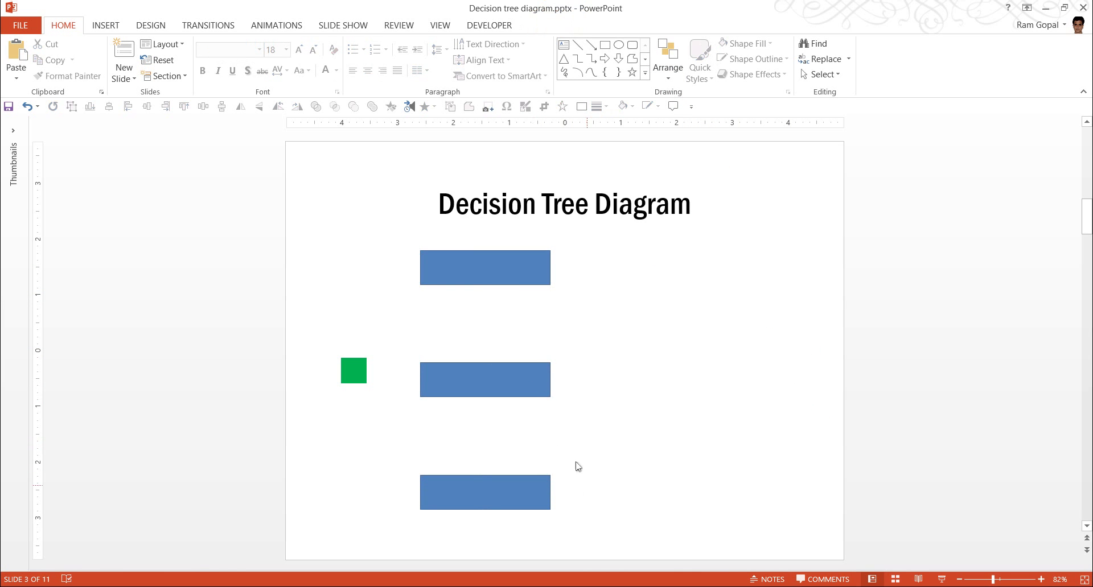
- Label the three rectangles Option 1, Option 2 and Option 3 from top to bottom, correcting any spelling error
left_click(516, 283)
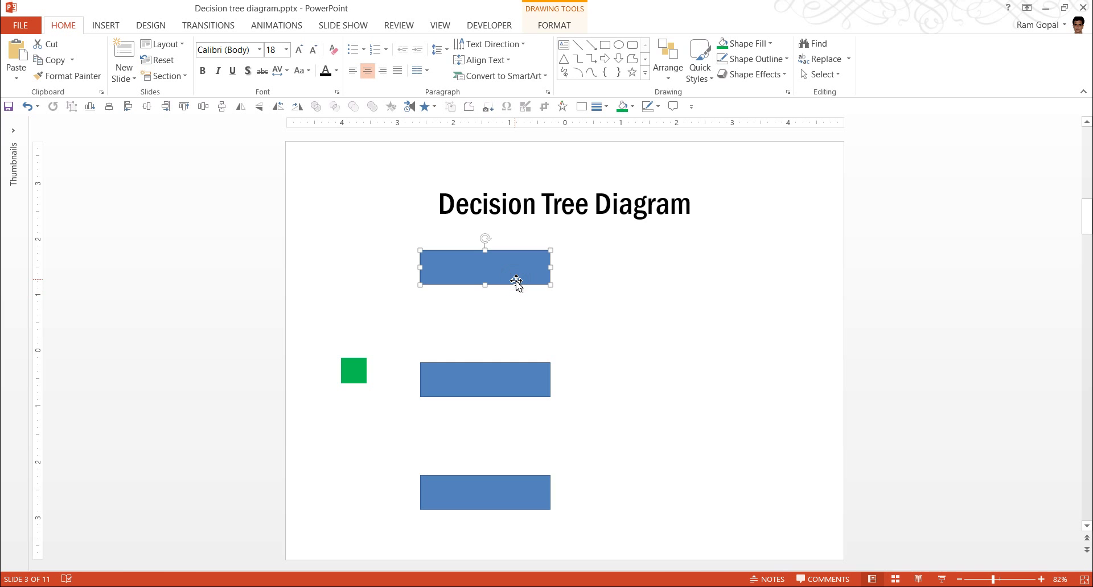
type("Option 1")
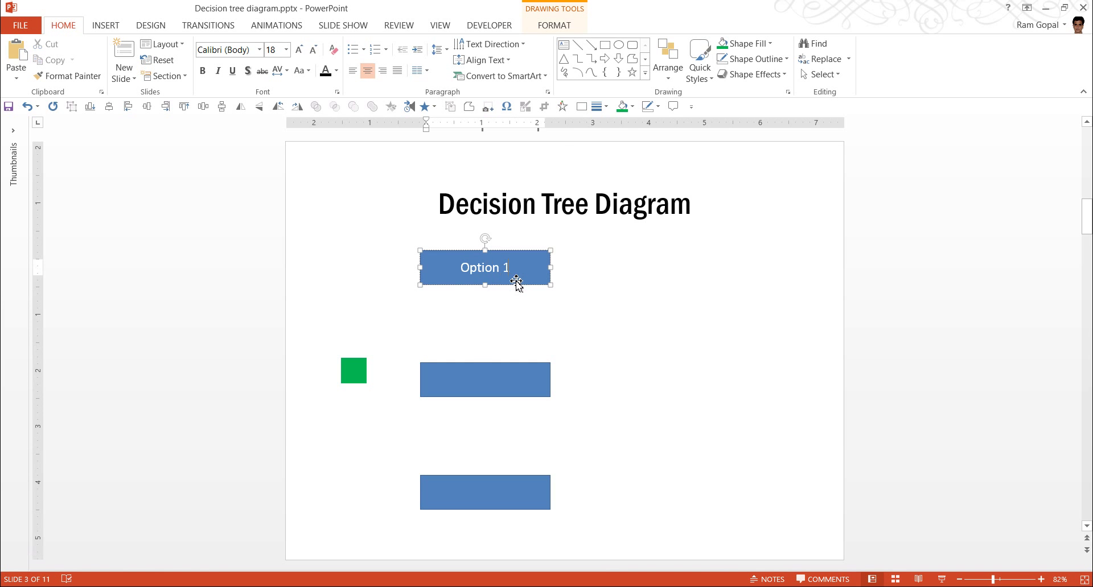
left_click(474, 370)
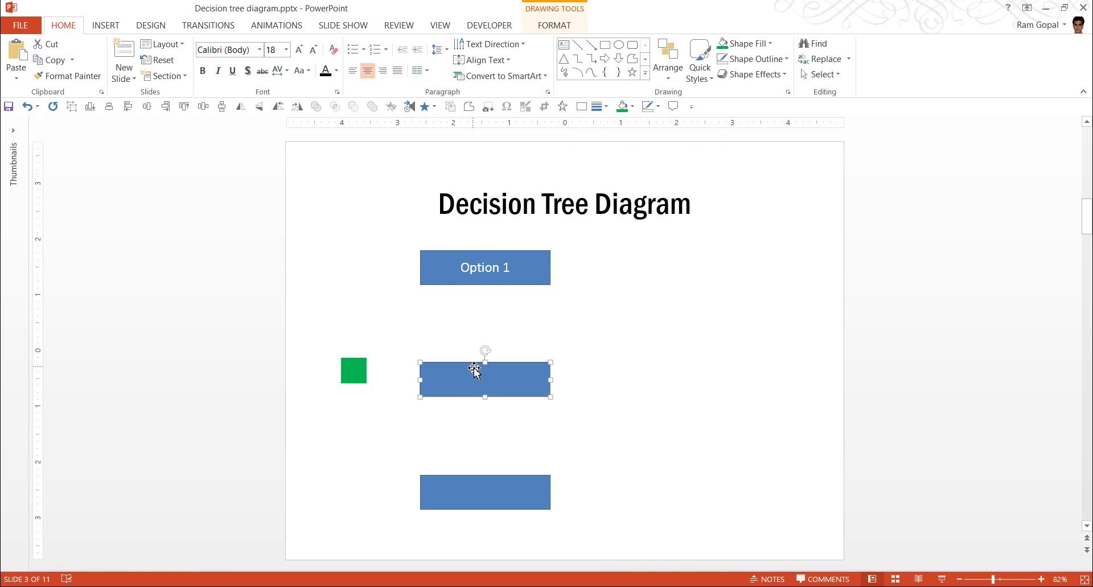
type("Option 2")
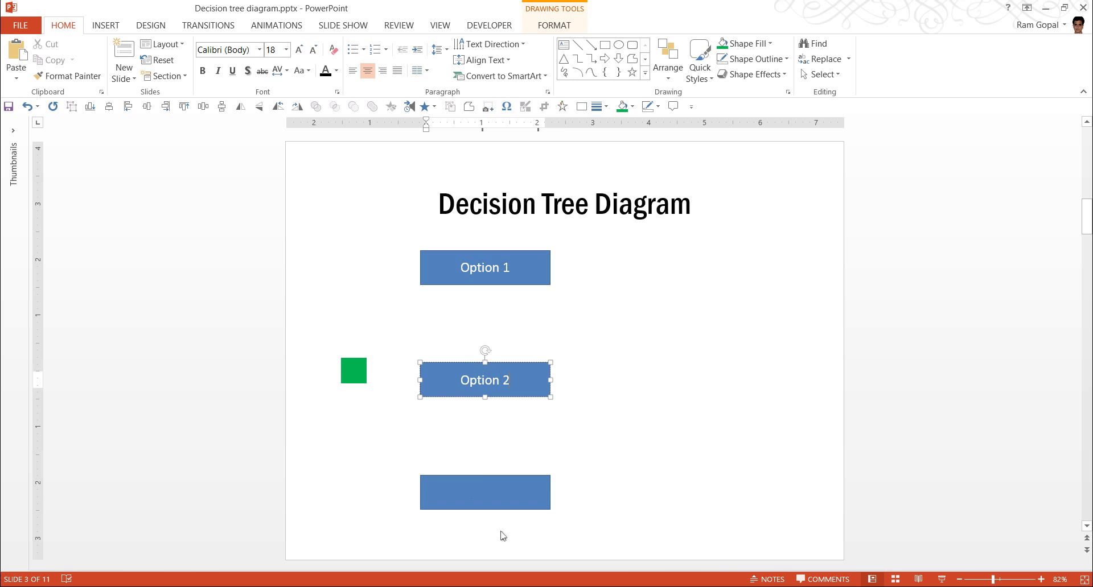
left_click(516, 502)
type("Ooption 3")
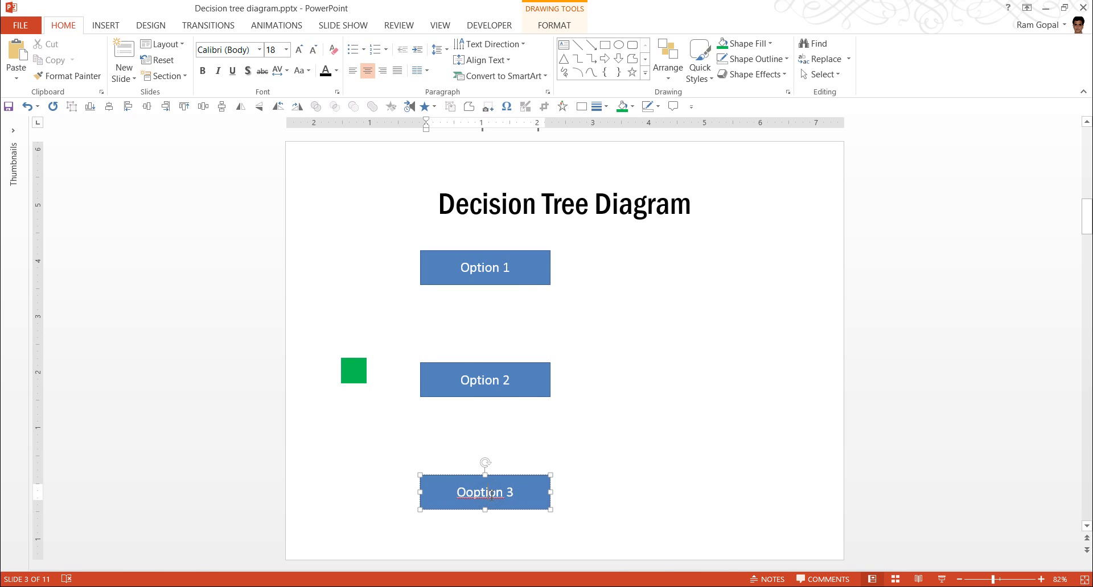
right_click(490, 493)
left_click(526, 520)
left_click(618, 470)
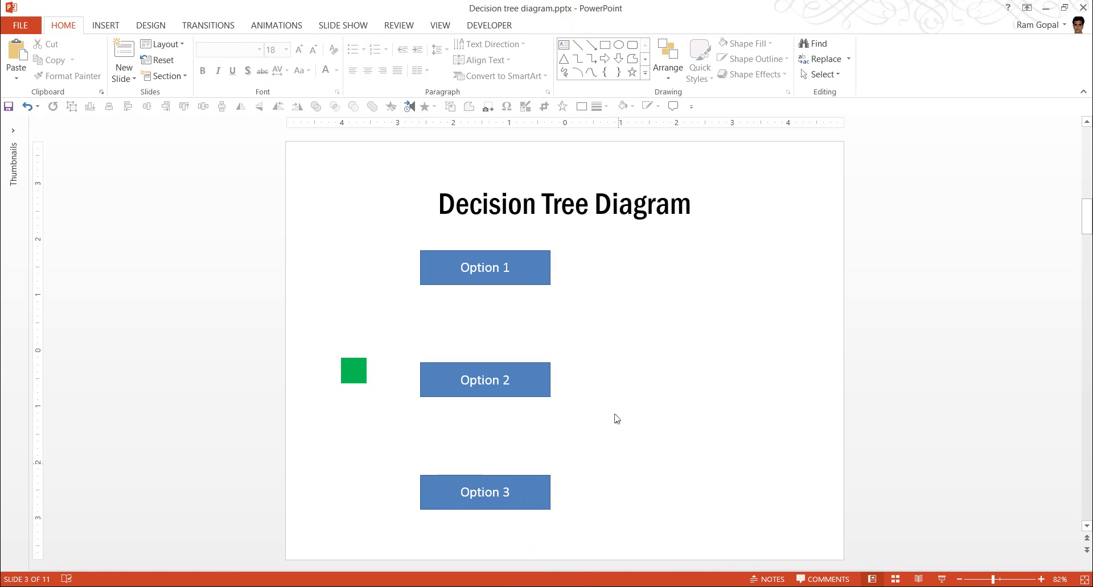
- Apply gradient shape styles to the boxes: purple for Option 1, aqua for Option 2 and orange for Option 3
left_click(545, 263)
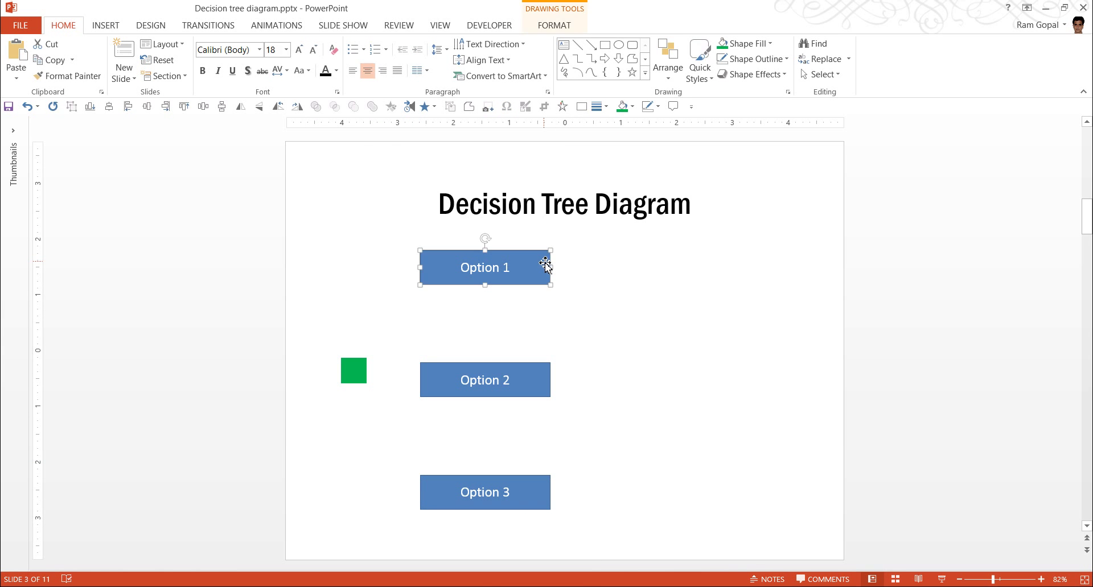
left_click(554, 26)
left_click(466, 76)
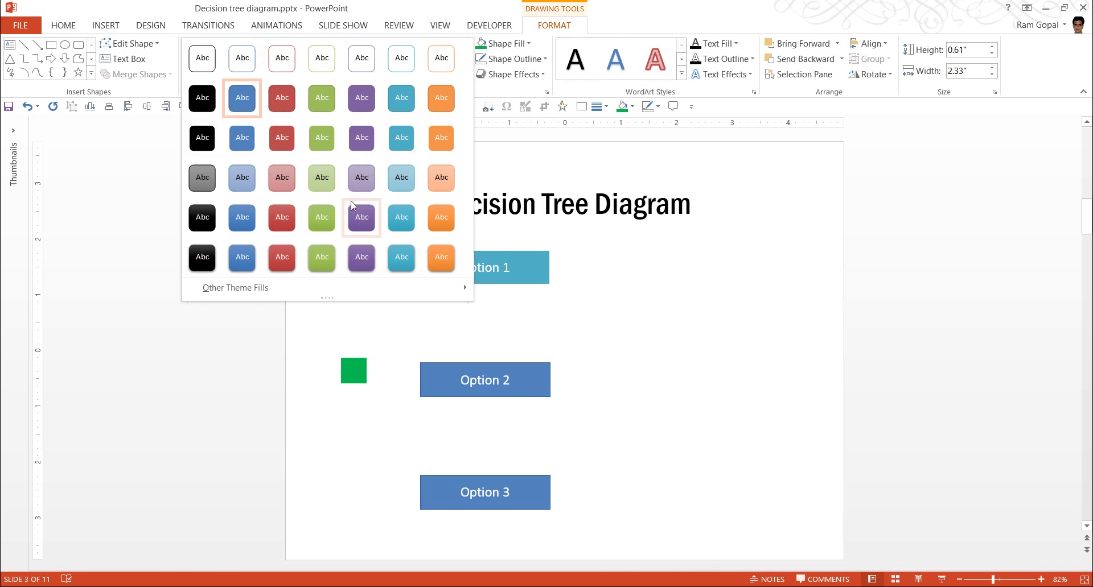
left_click(362, 219)
left_click(545, 382)
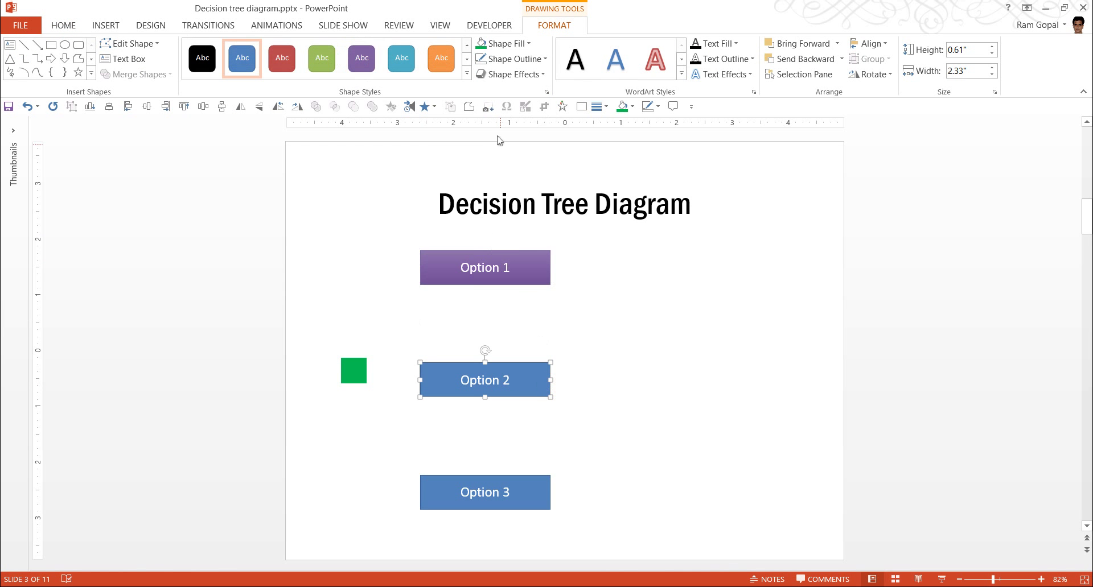
left_click(466, 75)
left_click(401, 218)
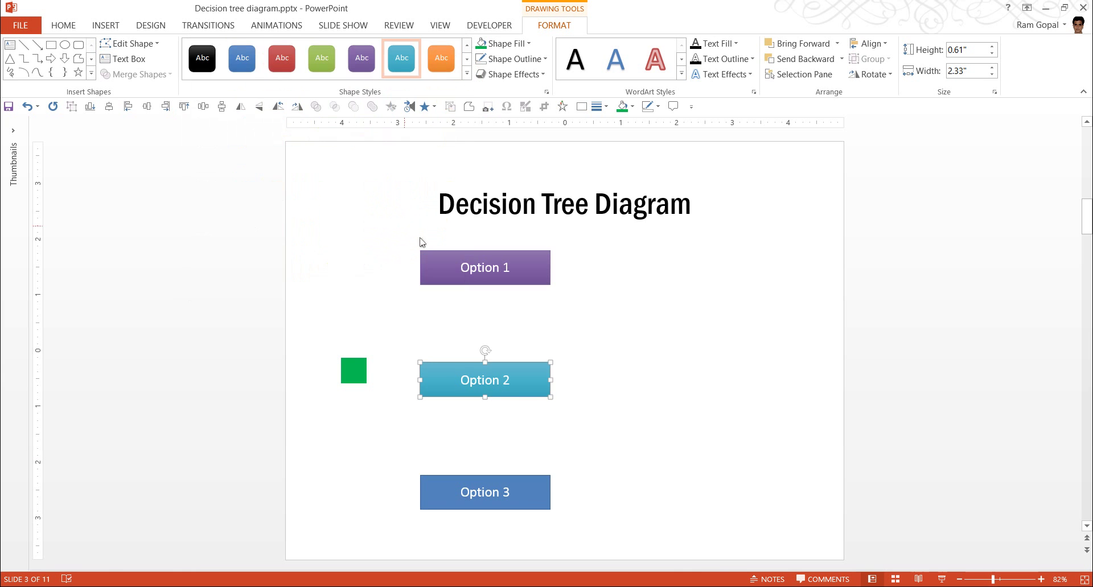
left_click(535, 499)
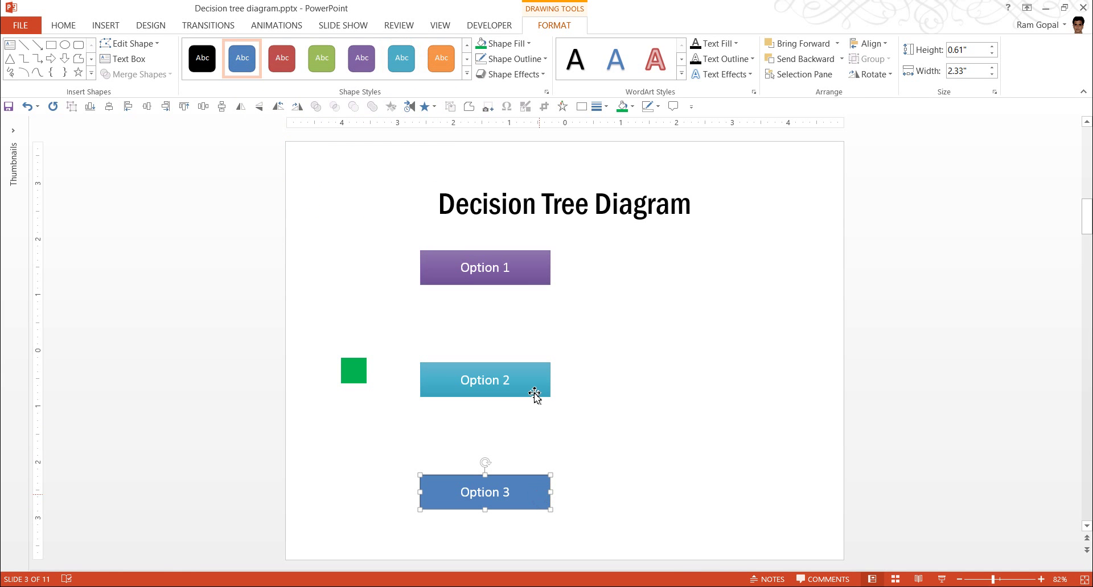
left_click(466, 74)
left_click(441, 222)
left_click(676, 468)
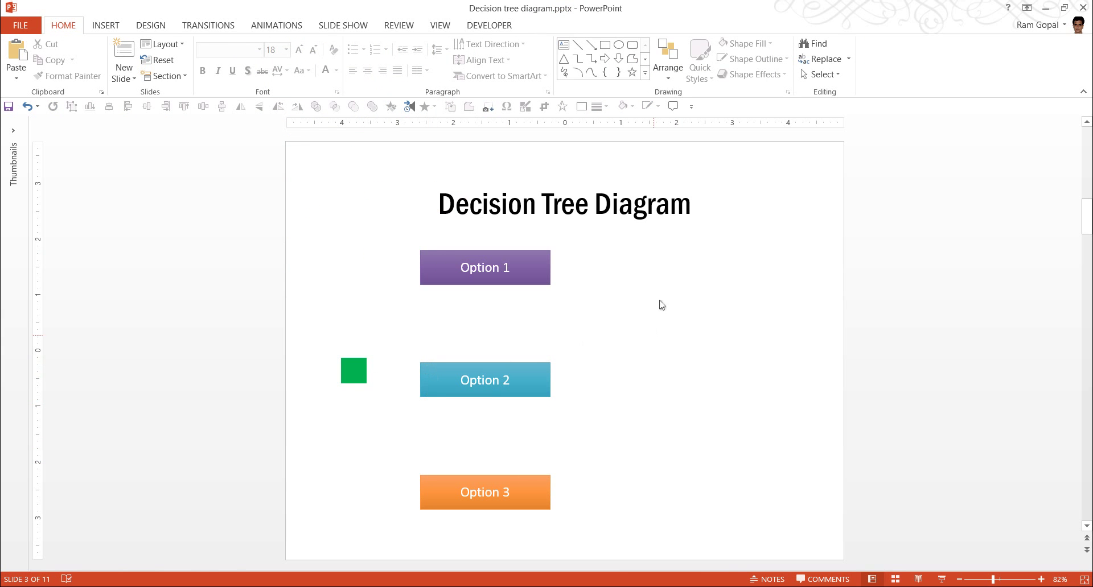
- Join Option 1's left side to the green square's right side with an elbow connector, testing the link by moving the box and undoing the move
left_click(646, 75)
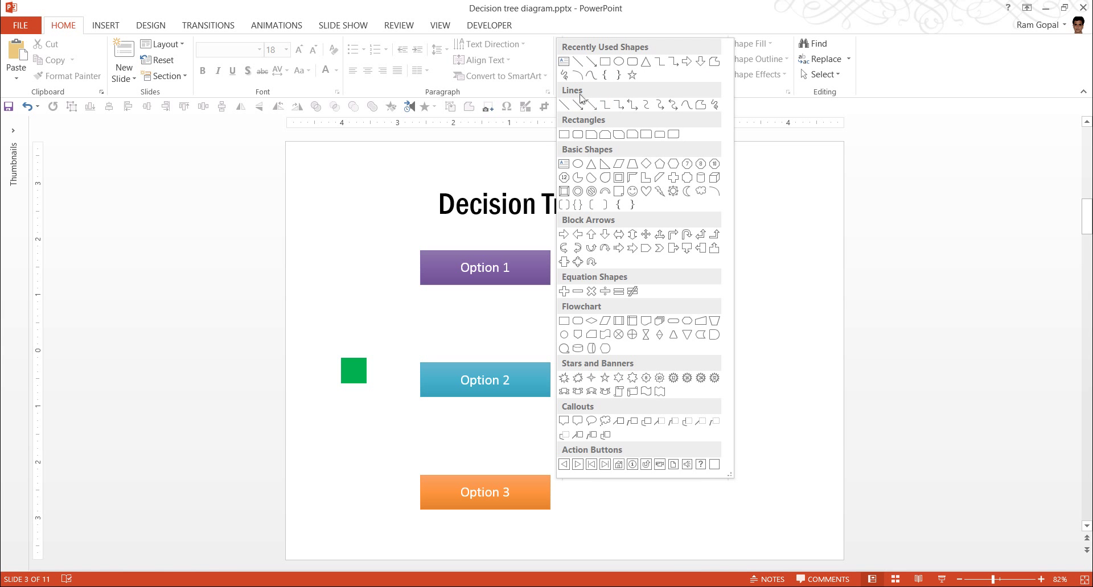
left_click(606, 106)
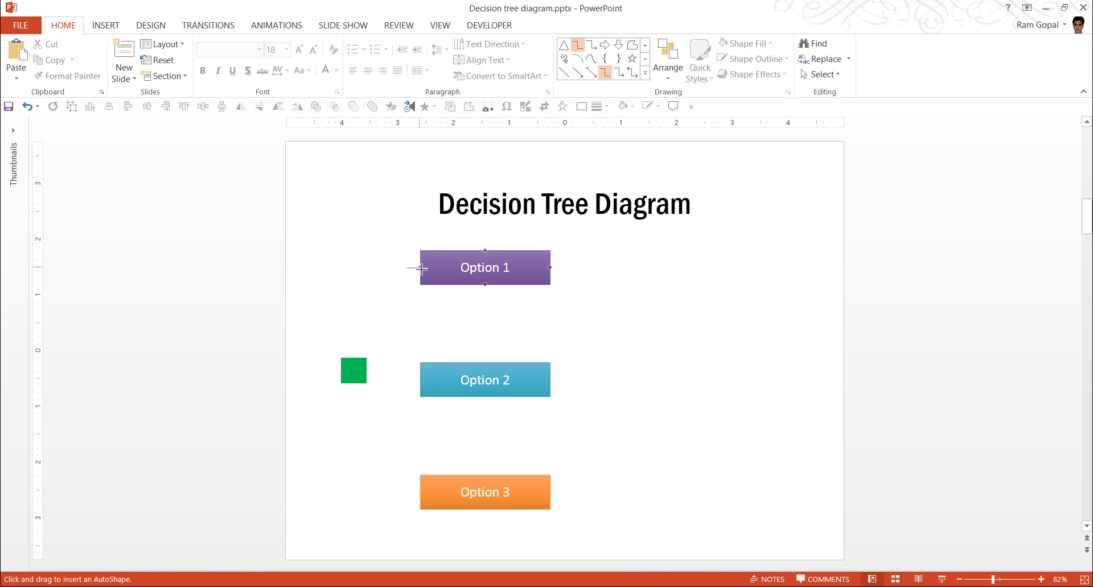
left_click_drag(417, 268, 371, 373)
left_click_drag(371, 373, 371, 372)
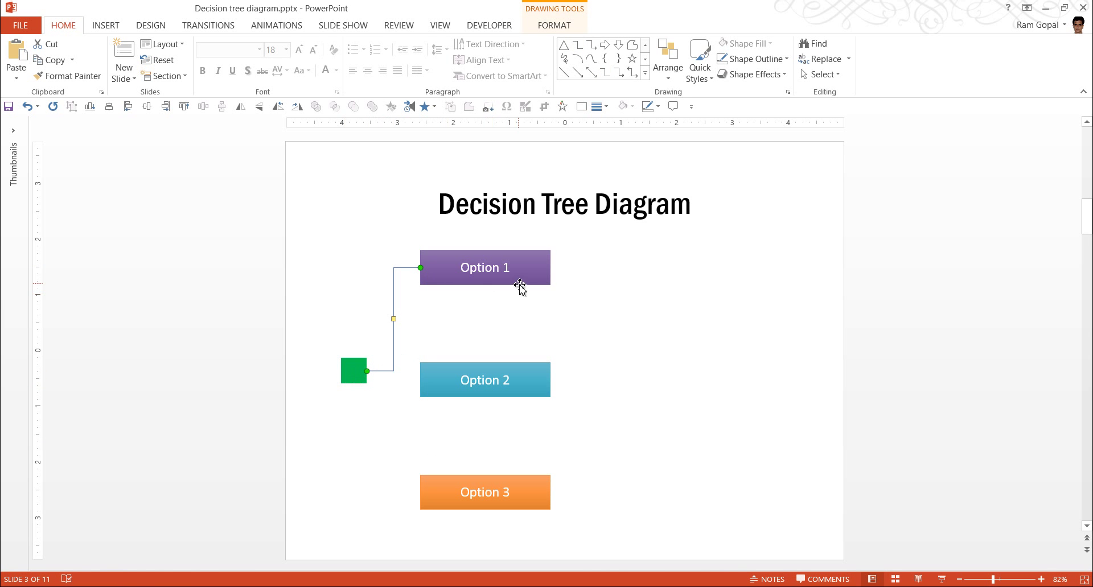
left_click_drag(520, 281, 523, 260)
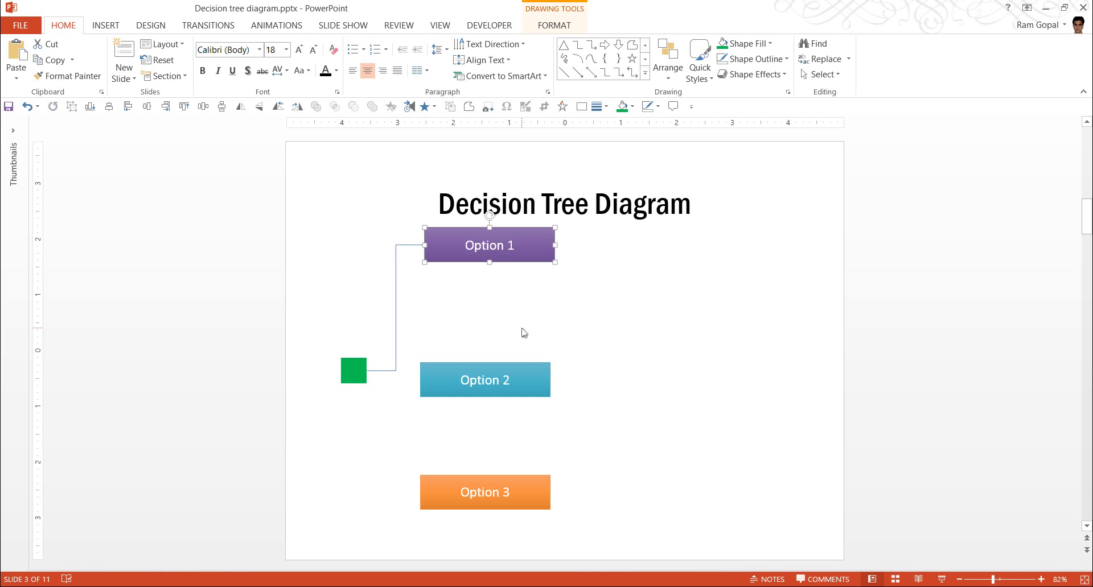
key("ctrl+z")
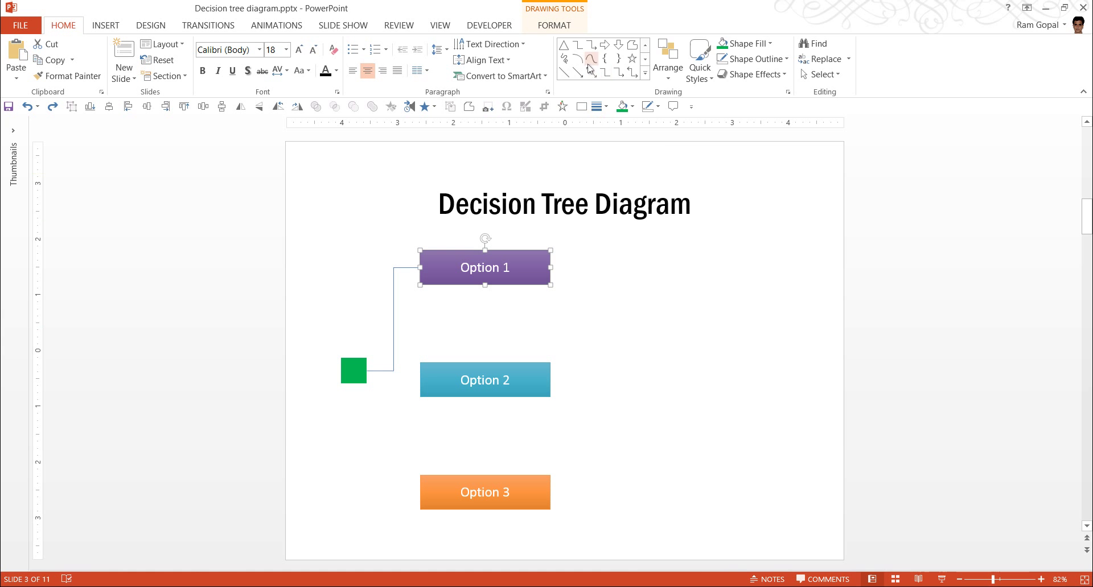
- Join Option 2's left side to the green square's right side with an elbow connector
left_click(645, 76)
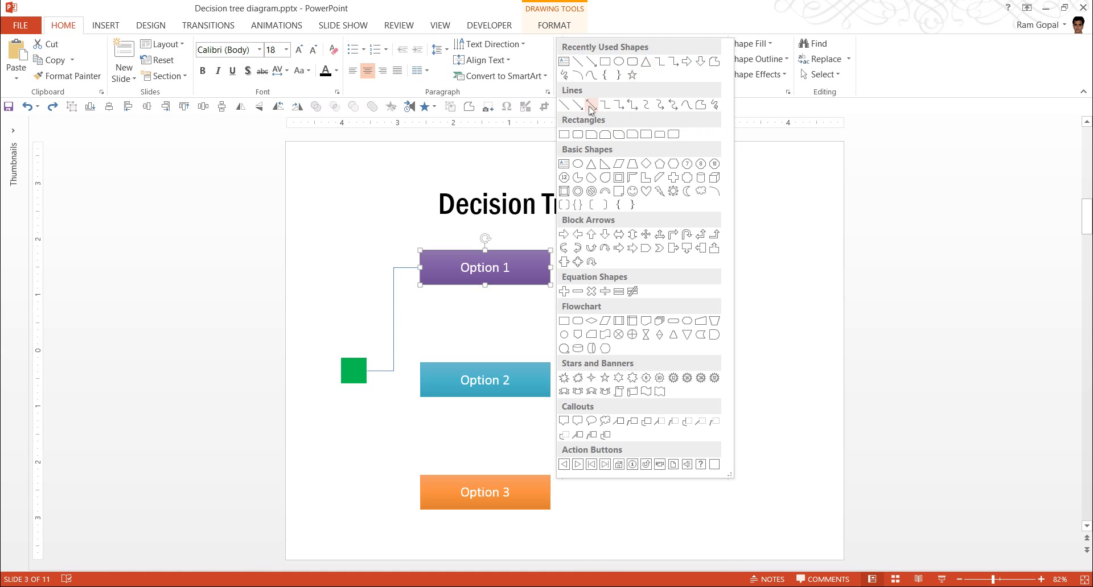
left_click(606, 105)
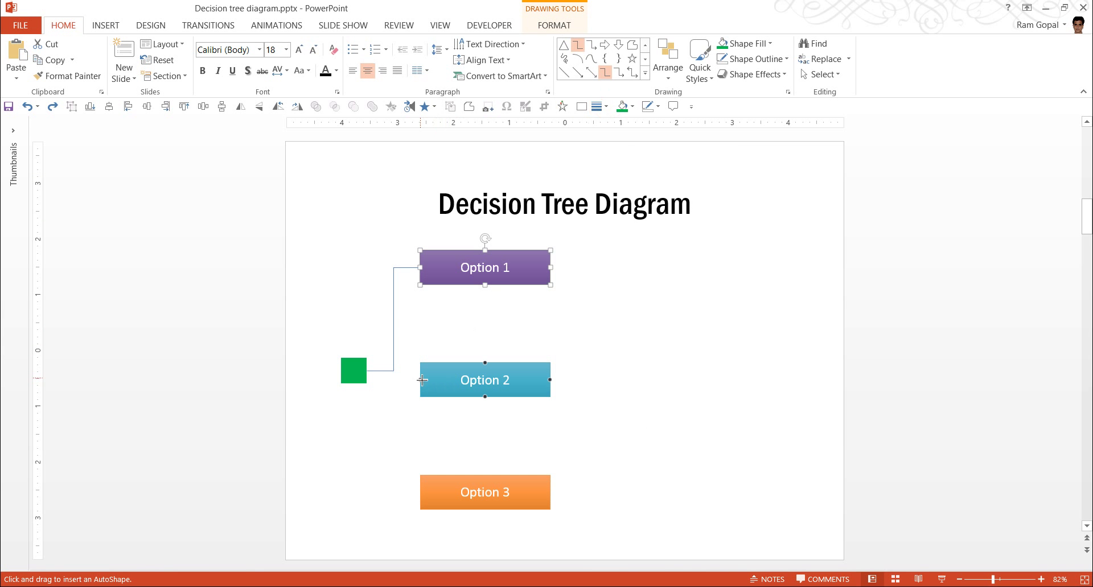
left_click_drag(420, 381, 366, 371)
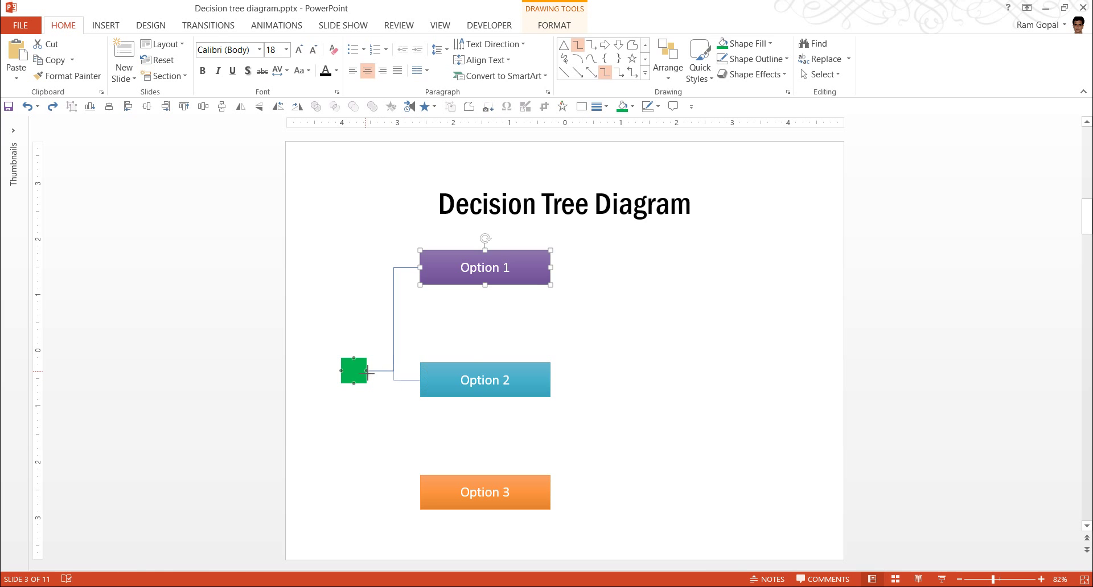
- Join Option 3's left side to the green square's right side with an elbow connector
left_click(605, 72)
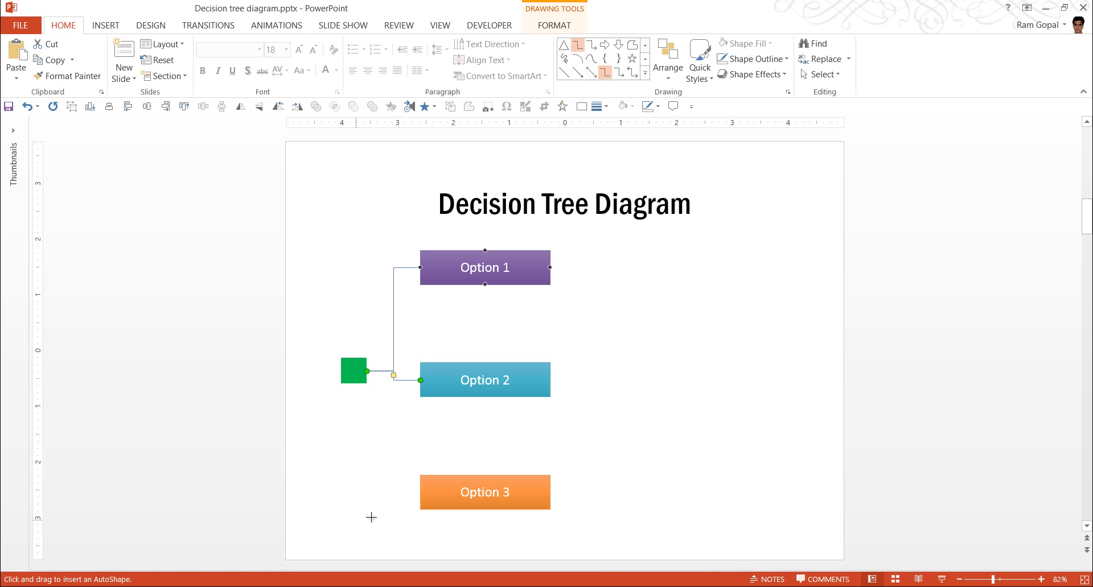
mouse_move(424, 496)
left_mouse_down()
mouse_move(388, 374)
mouse_move(367, 371)
left_mouse_up()
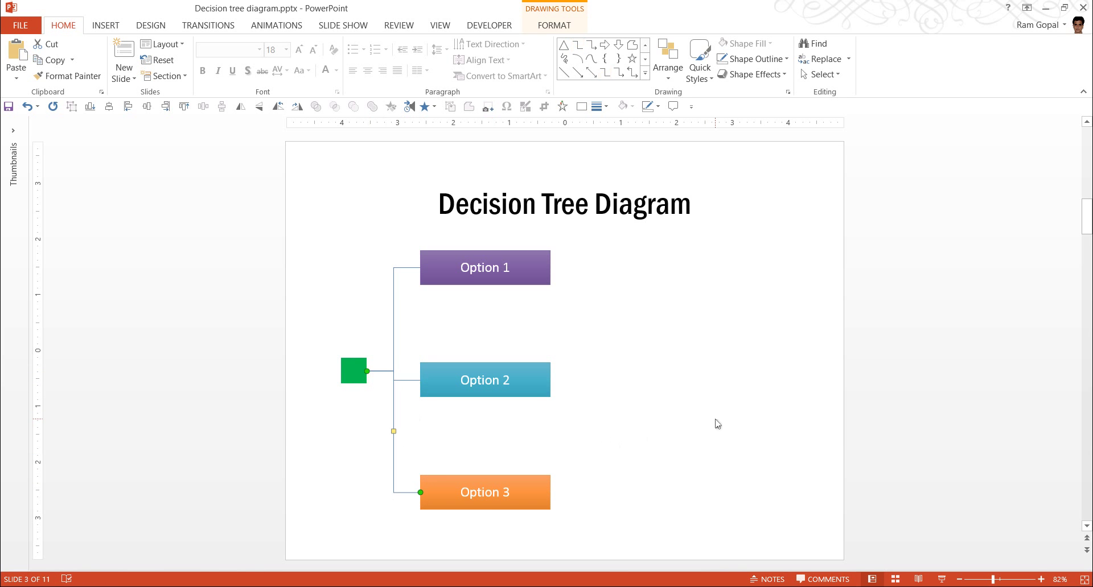
left_click(589, 434)
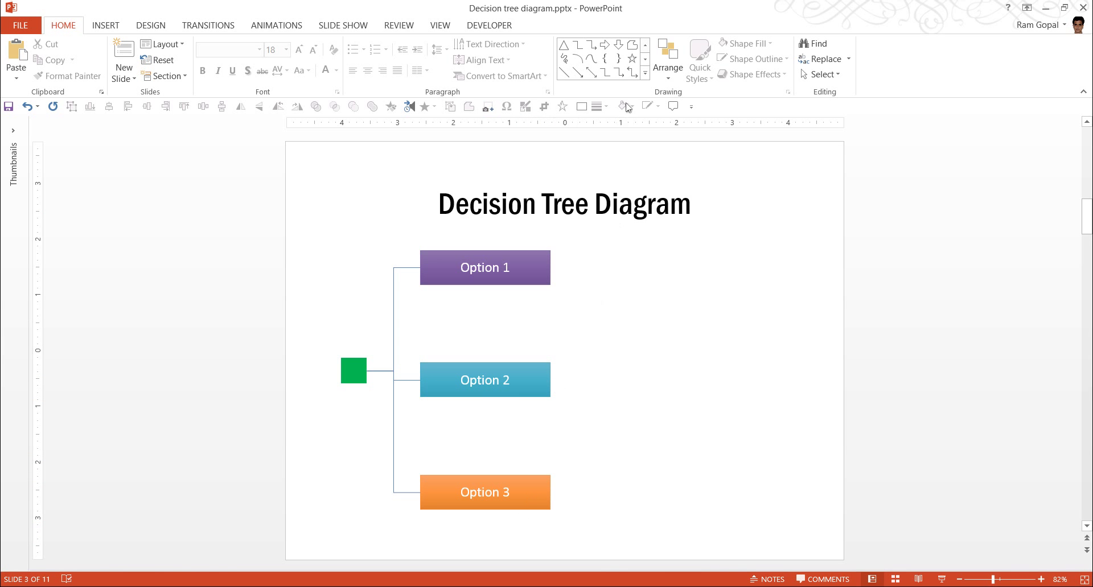
- Draw a small circle to the right of the Option 2 box
left_click(645, 74)
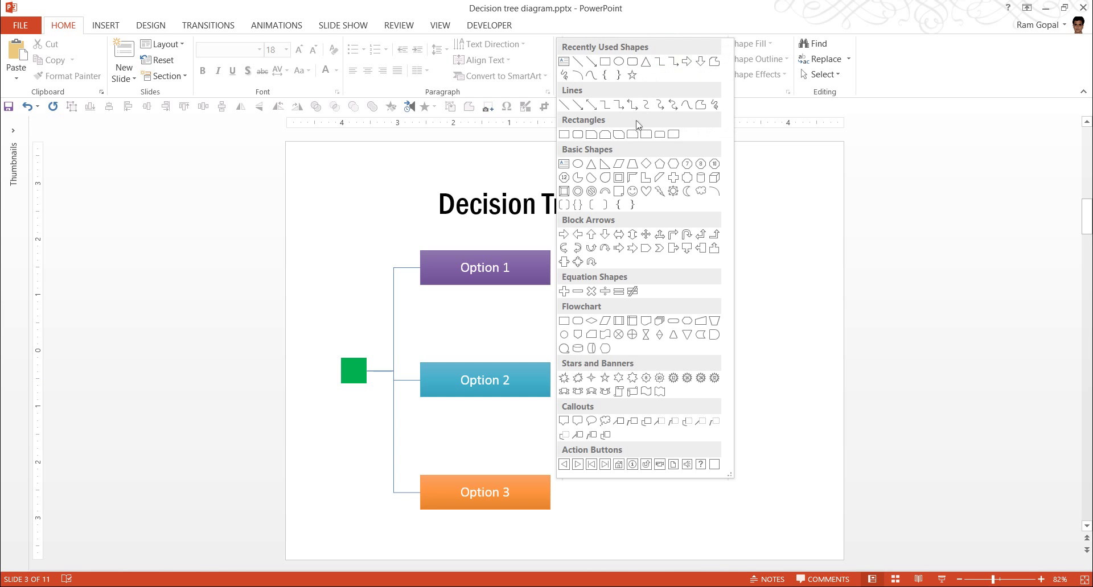
left_click(577, 165)
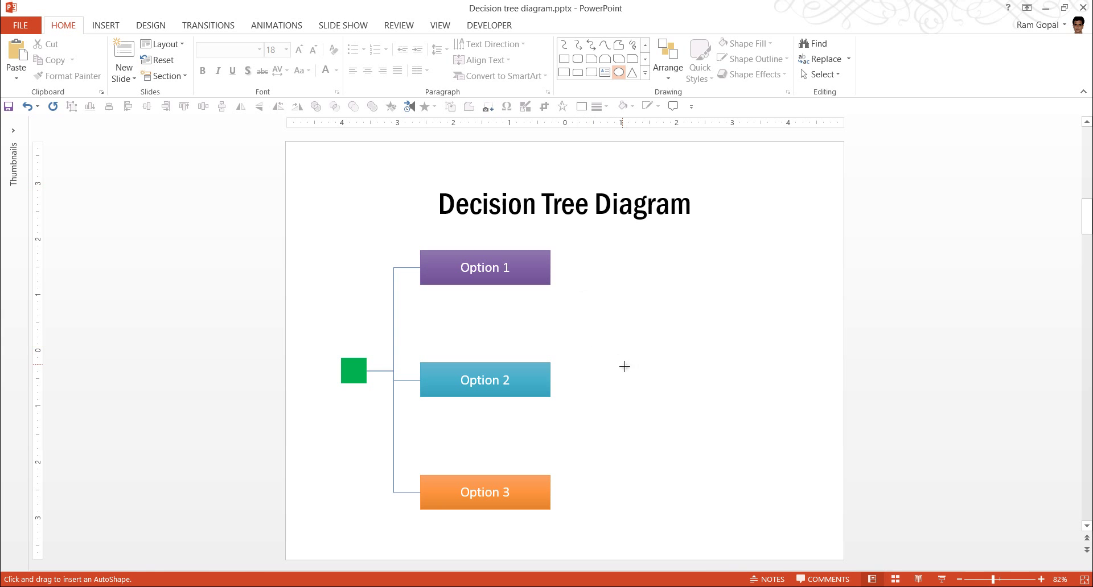
mouse_move(623, 367)
left_mouse_down()
mouse_move(651, 398)
mouse_move(630, 376)
left_mouse_up()
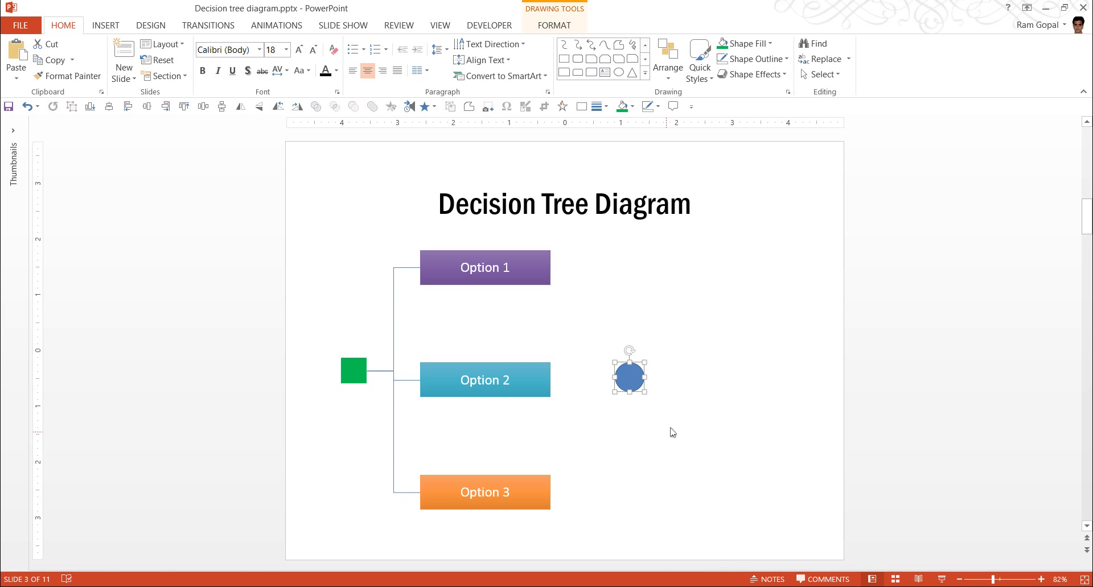
- Fill the circle with standard light blue and remove its outline
left_click(741, 44)
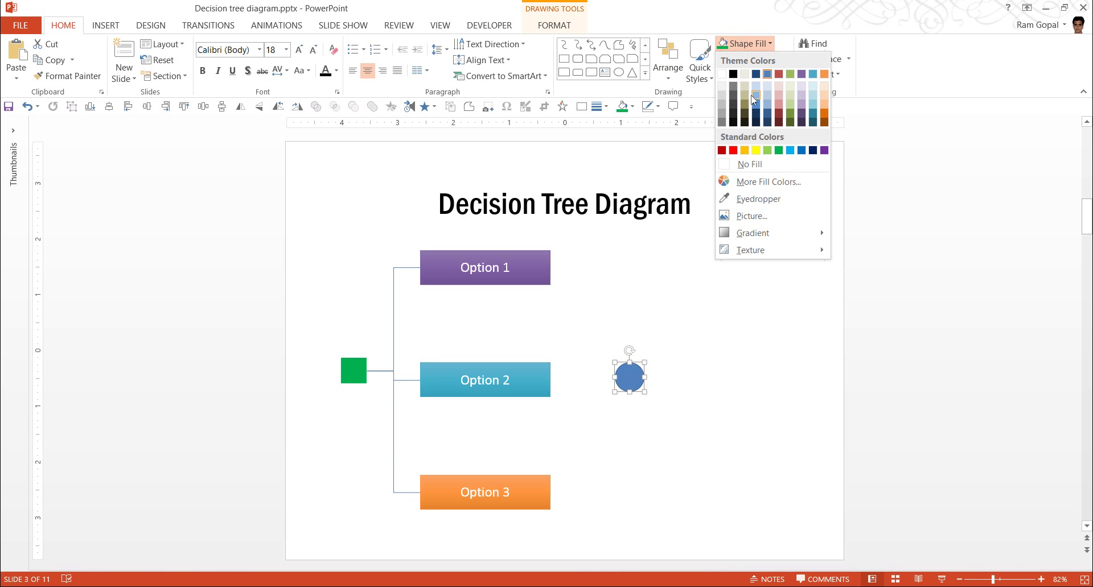
left_click(790, 150)
left_click(756, 58)
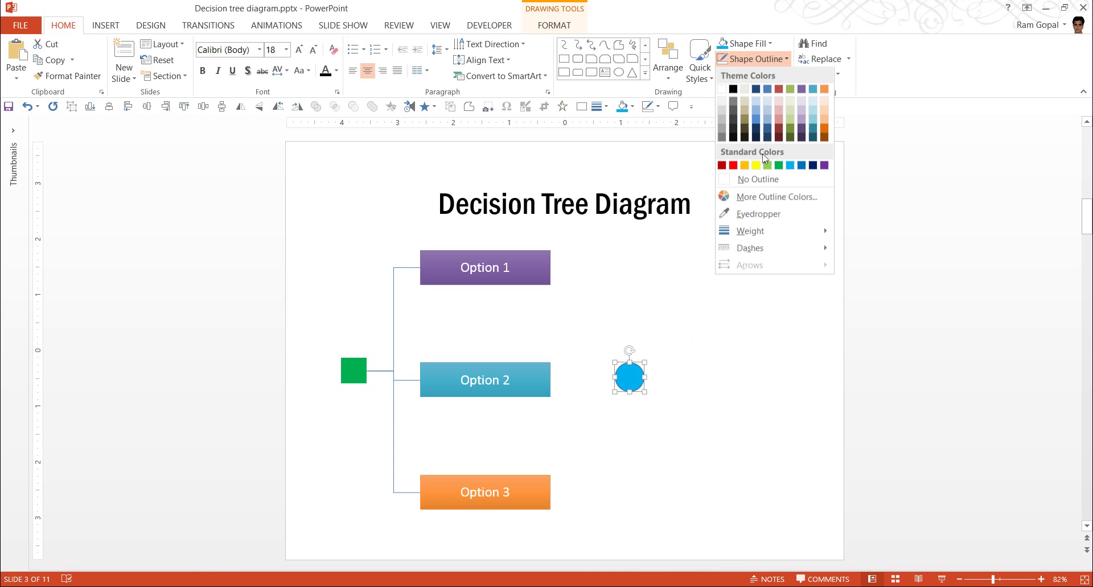
left_click(755, 179)
left_click(742, 350)
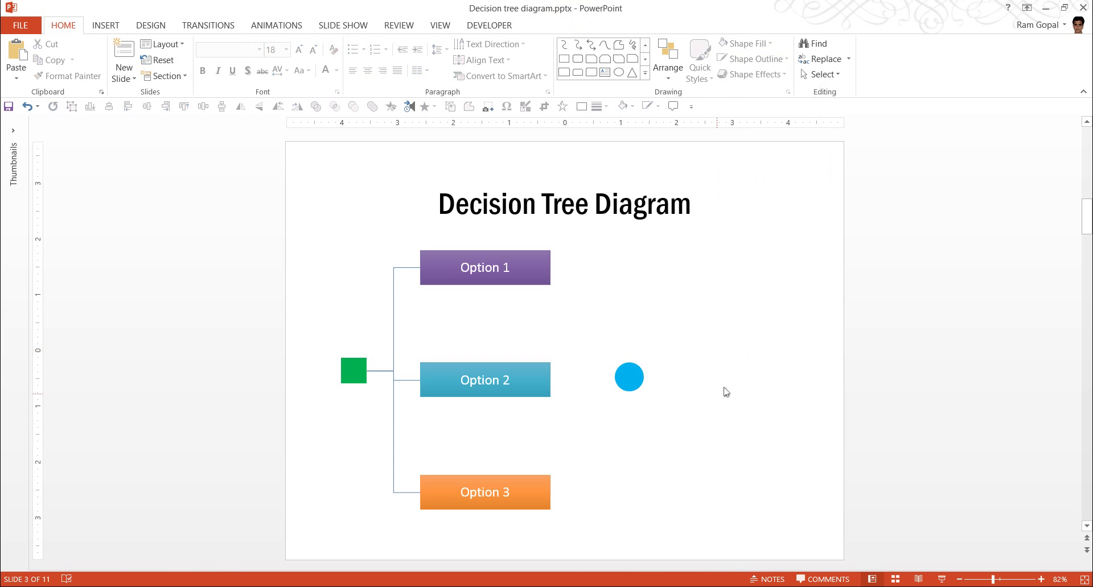
- Move the blue circle slightly so its center lines up with the middle of the Option 2 box
left_click_drag(636, 378, 630, 381)
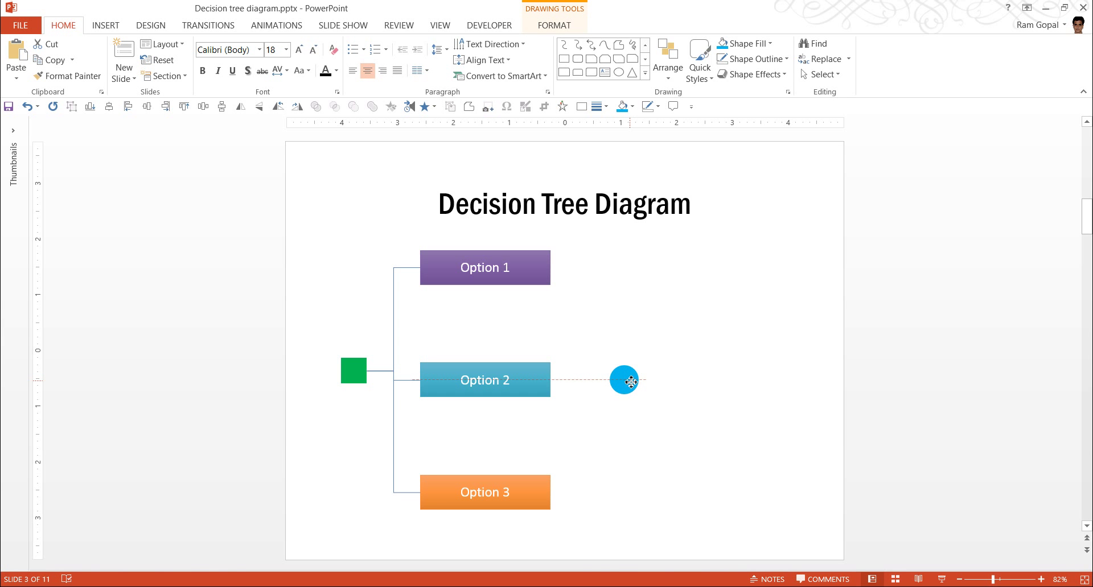
left_click_drag(631, 382, 631, 382)
left_click(695, 390)
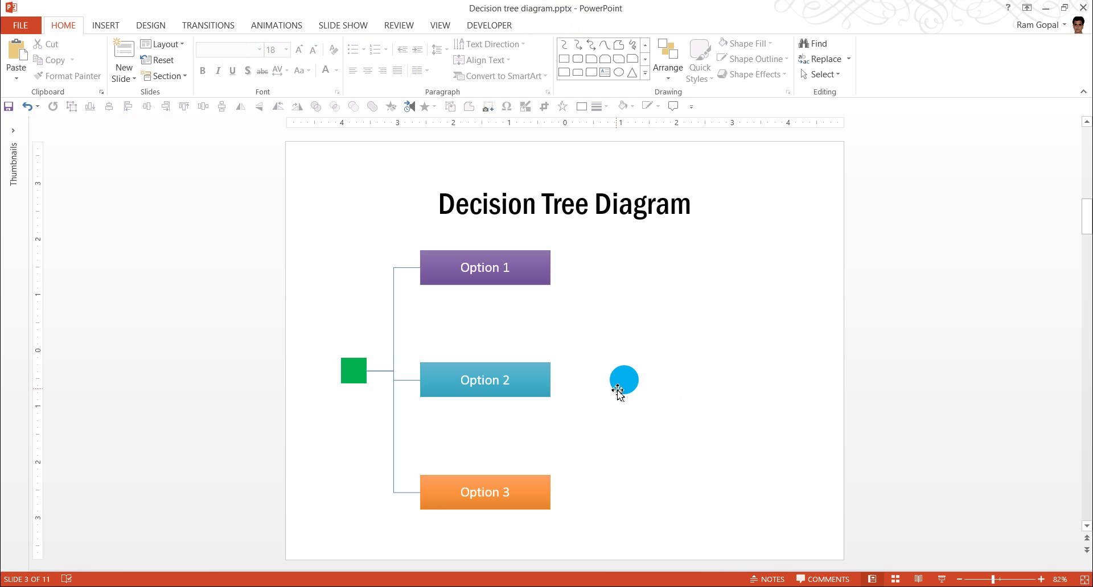
- Connect the blue circle's left point to Option 2's right side with a straight line
left_click(645, 73)
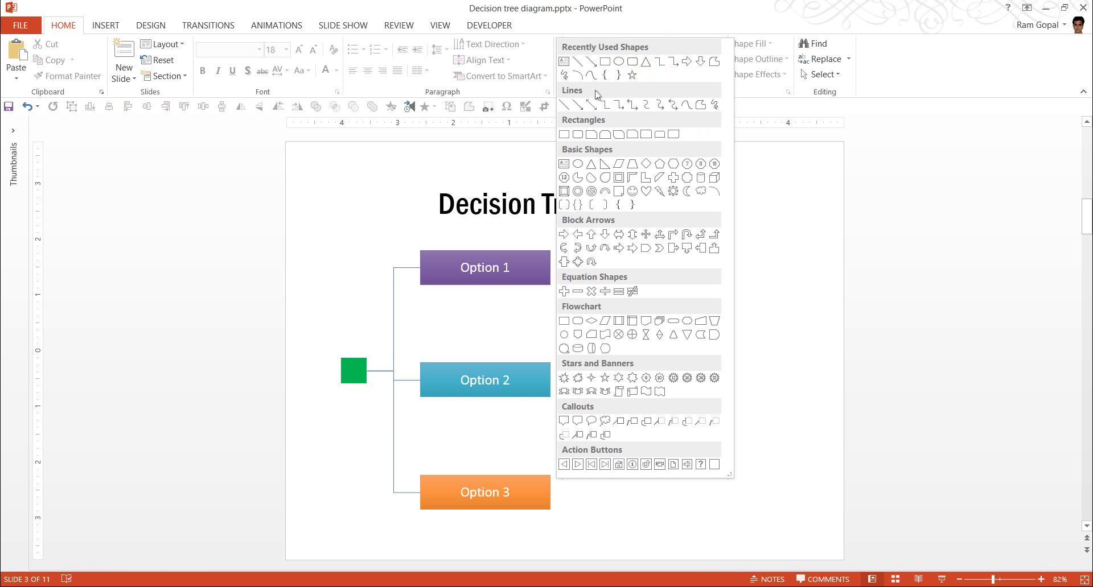
left_click(581, 66)
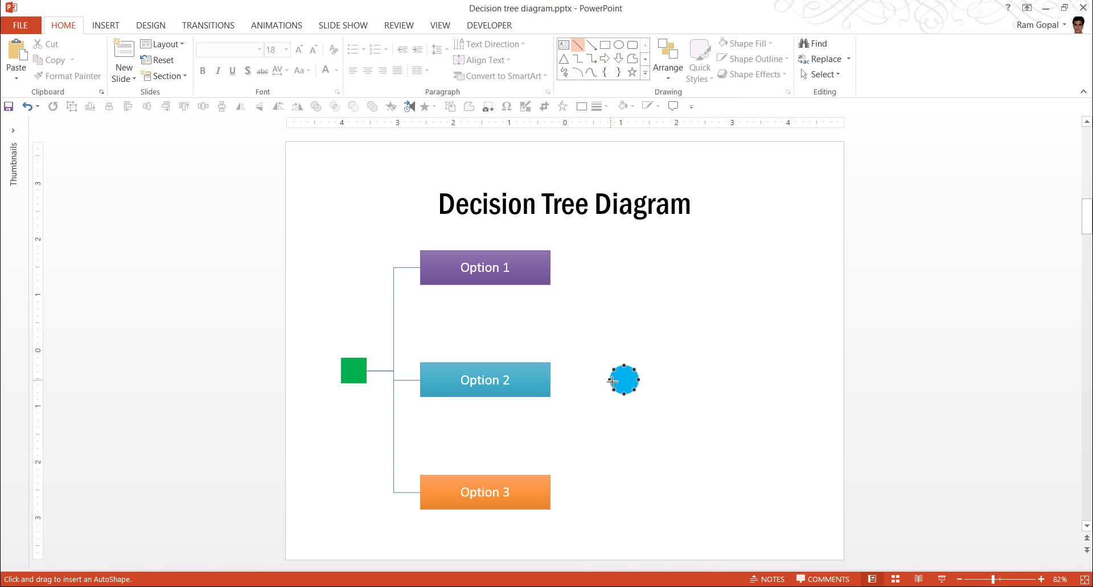
left_click_drag(612, 380, 549, 382)
left_click(815, 567)
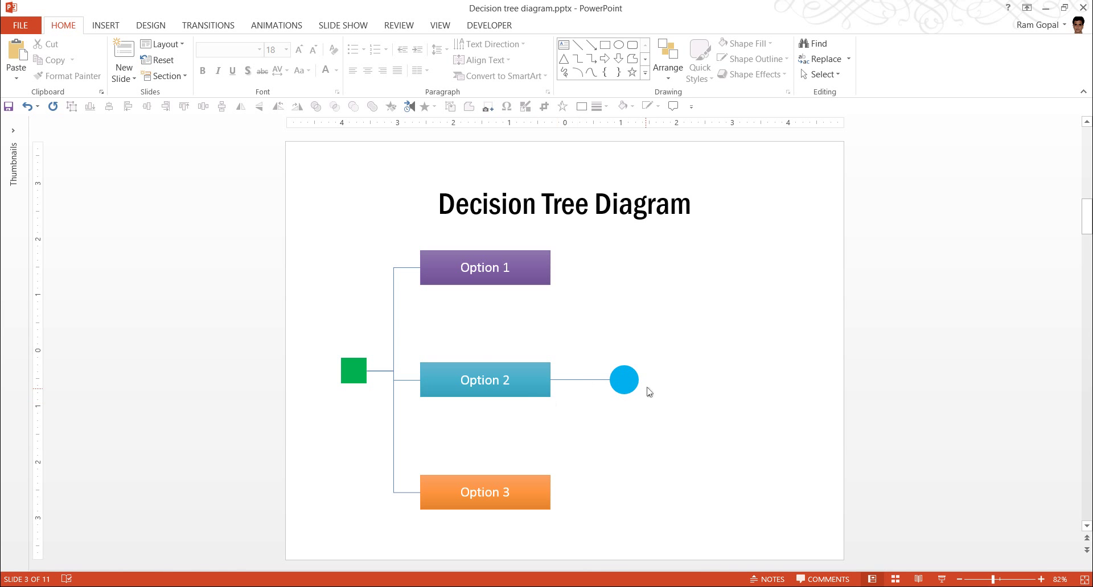
- Place two copies of the Option 2 box right of the circle, one above the other with left edges aligned
left_click(534, 391)
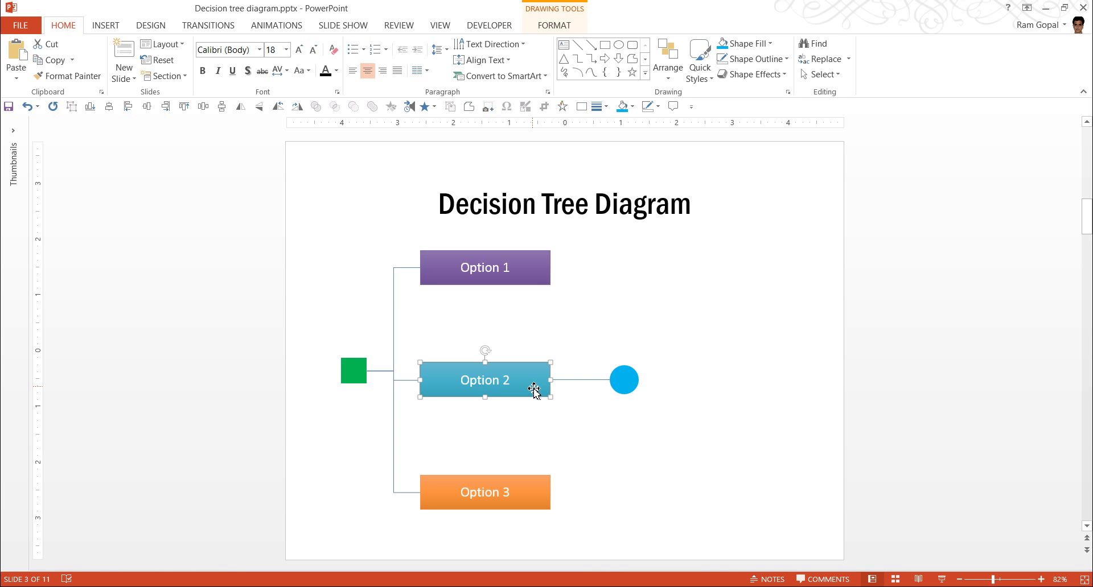
left_click_drag(534, 390, 777, 362)
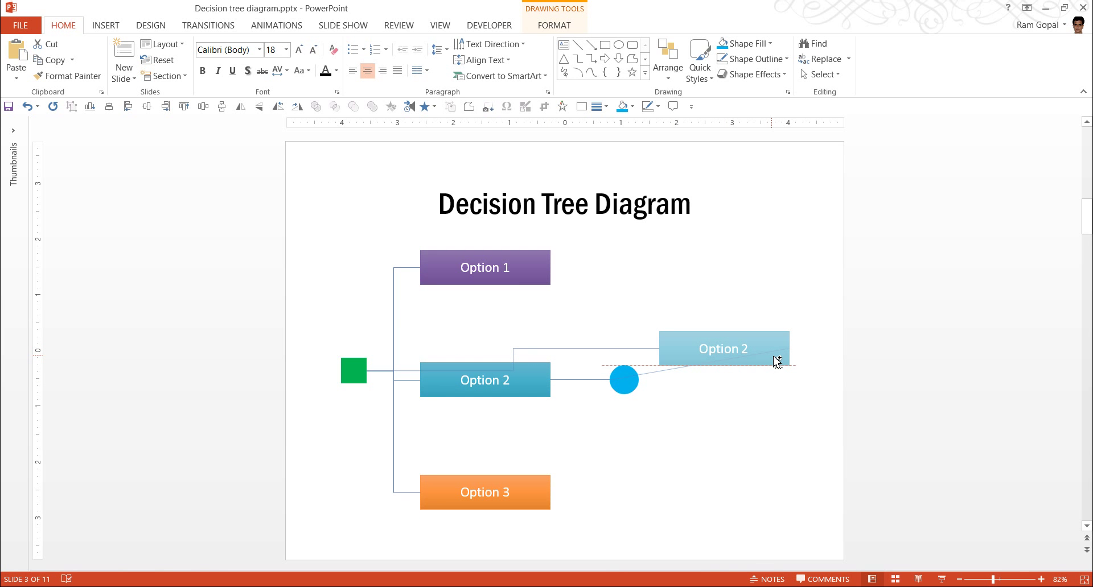
left_click_drag(777, 362, 777, 362)
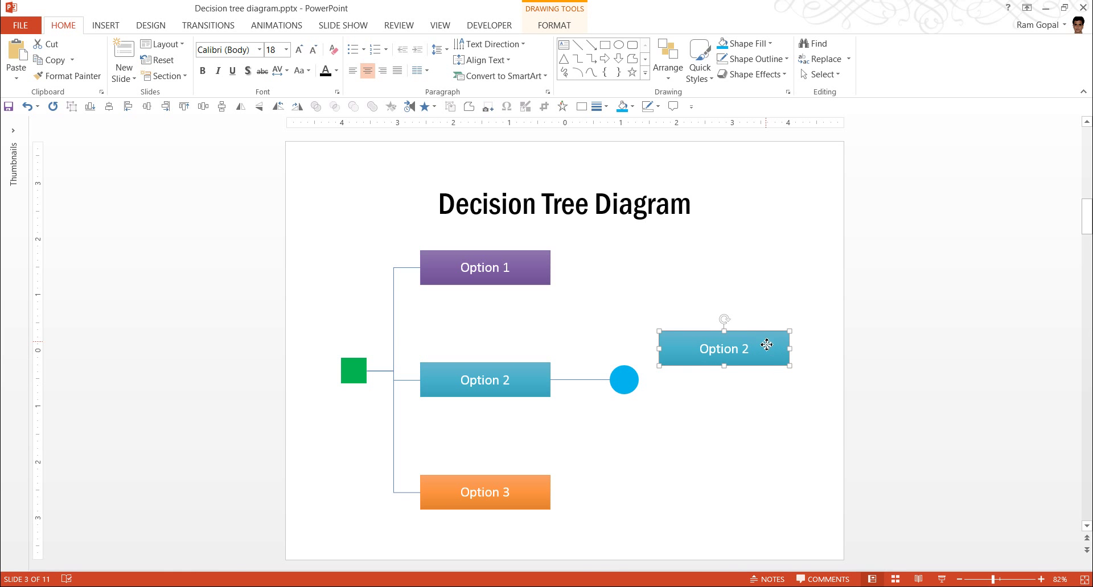
left_click_drag(767, 342, 768, 420)
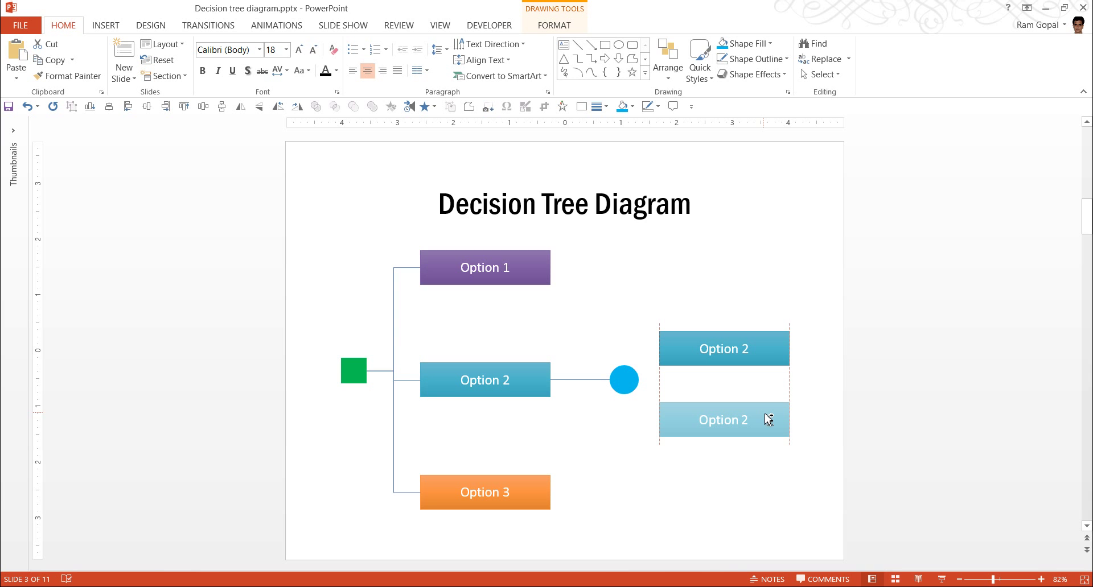
left_click_drag(765, 414, 765, 414)
- Fill the upper copied box with dark olive green and replace its text with Success
left_click(764, 353)
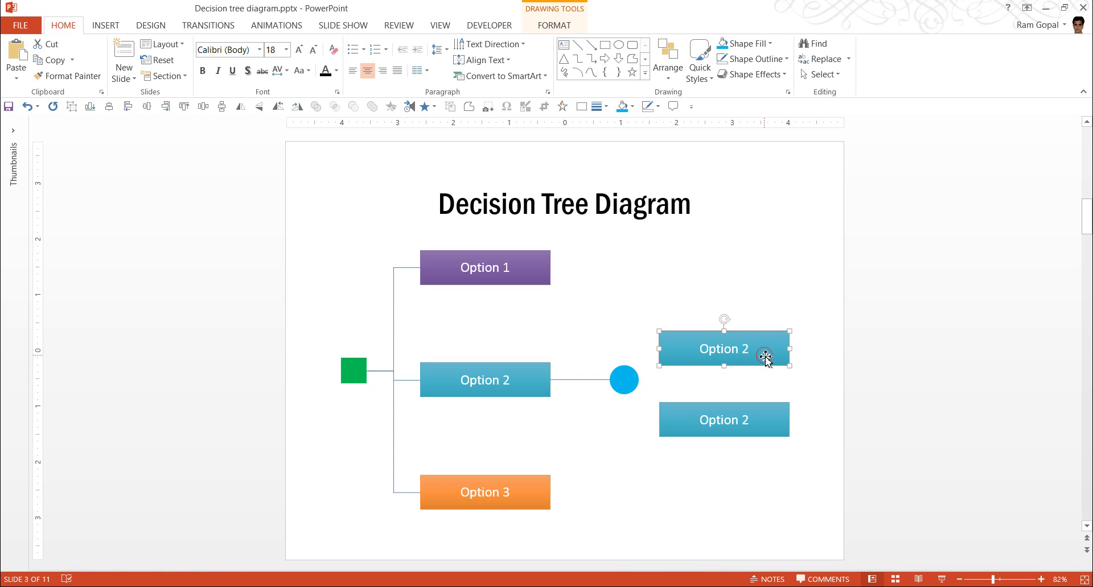
left_click(763, 45)
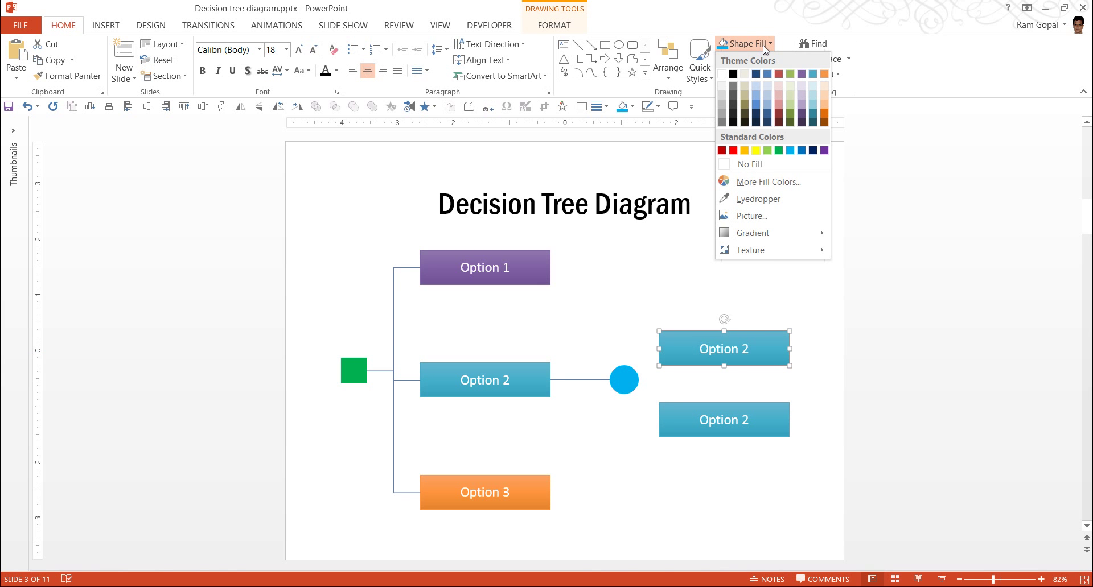
left_click(791, 115)
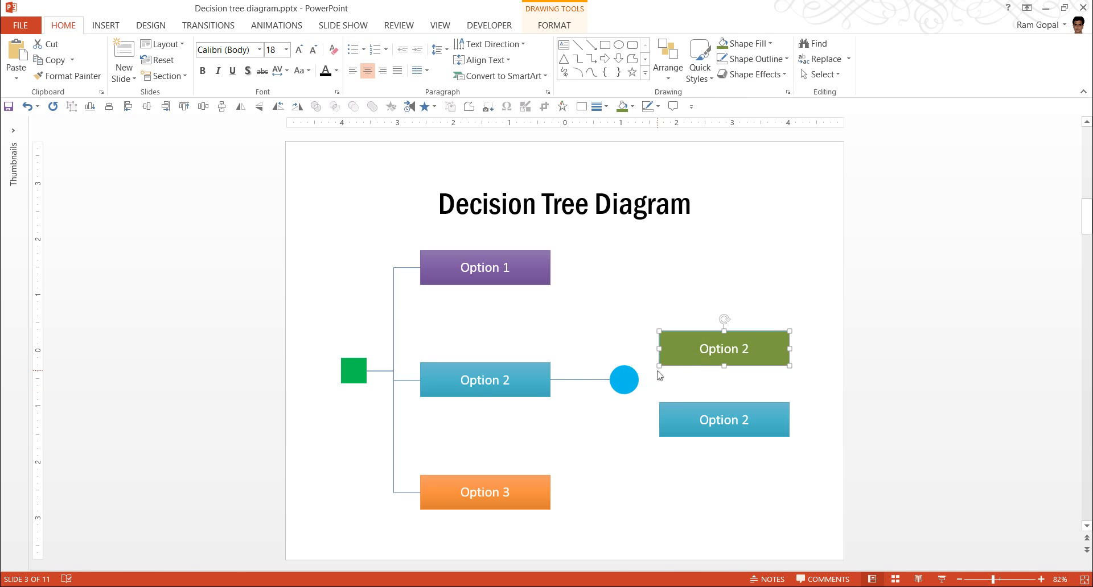
left_click(710, 354)
left_click_drag(700, 349, 770, 348)
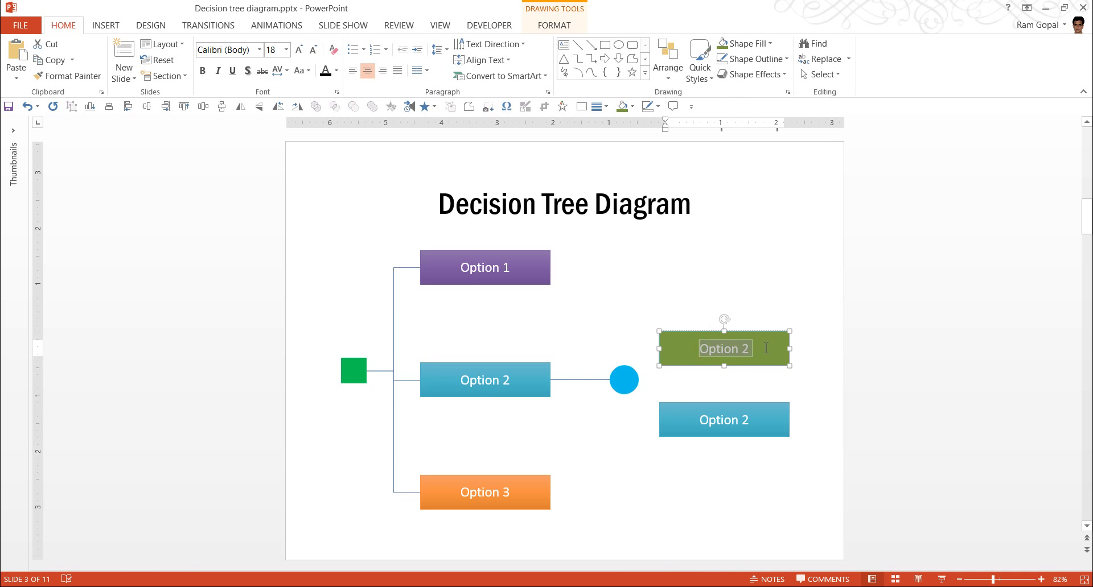
type("Success")
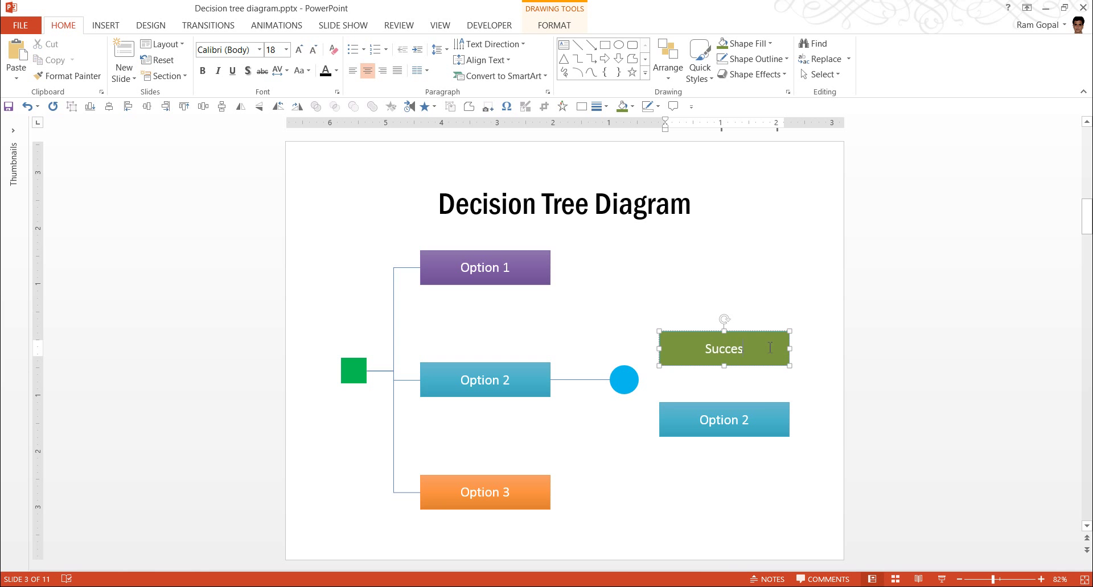
- Fill the lower copied box with dark red and replace its text with Failure
left_click(749, 423)
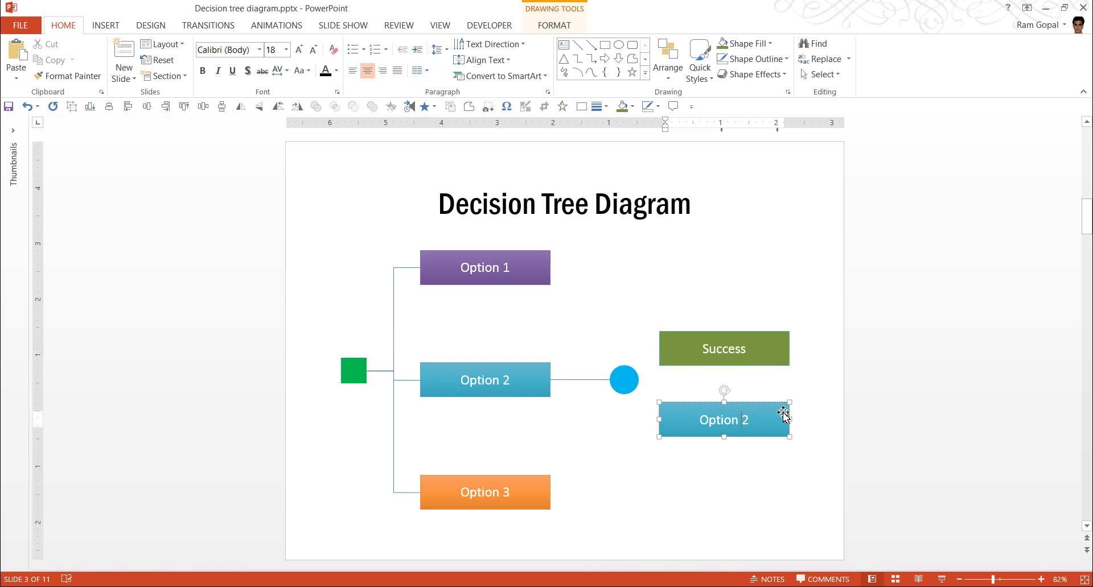
left_click(746, 43)
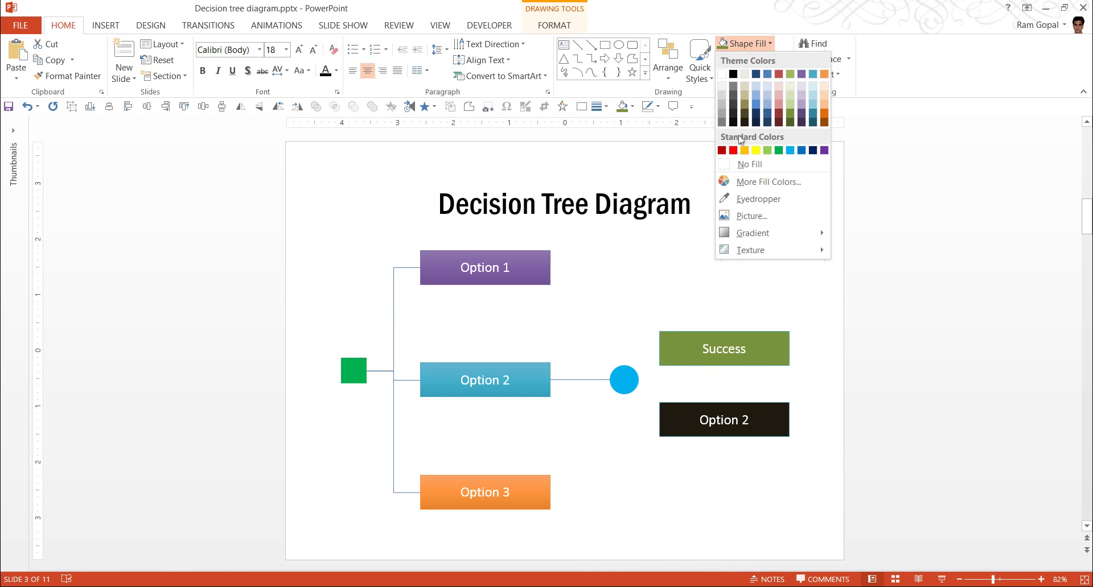
left_click(778, 113)
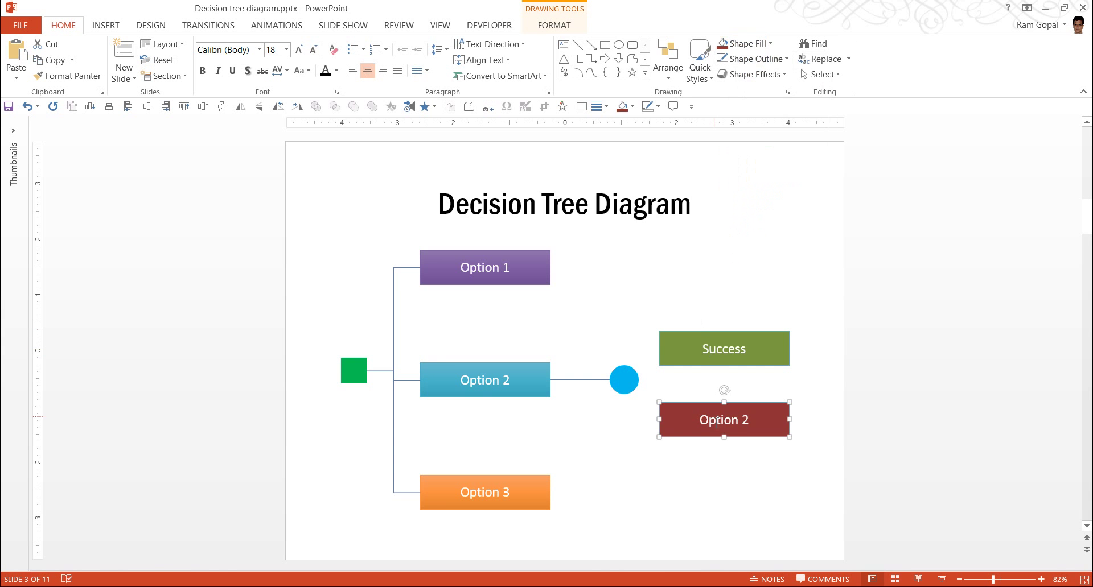
left_click(700, 432)
left_click(702, 432)
key("ctrl+a")
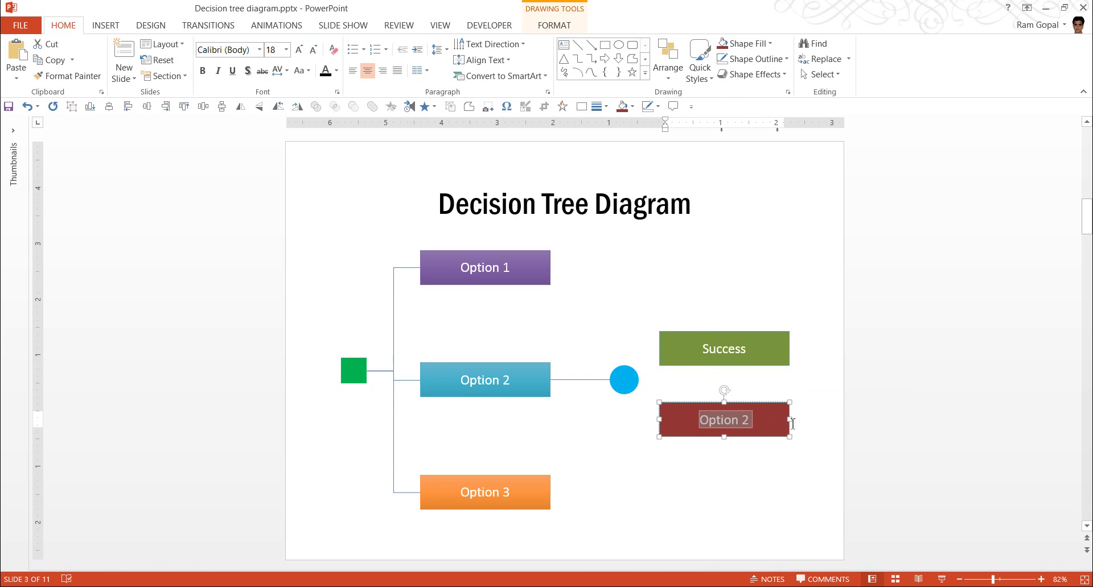
type("Failure")
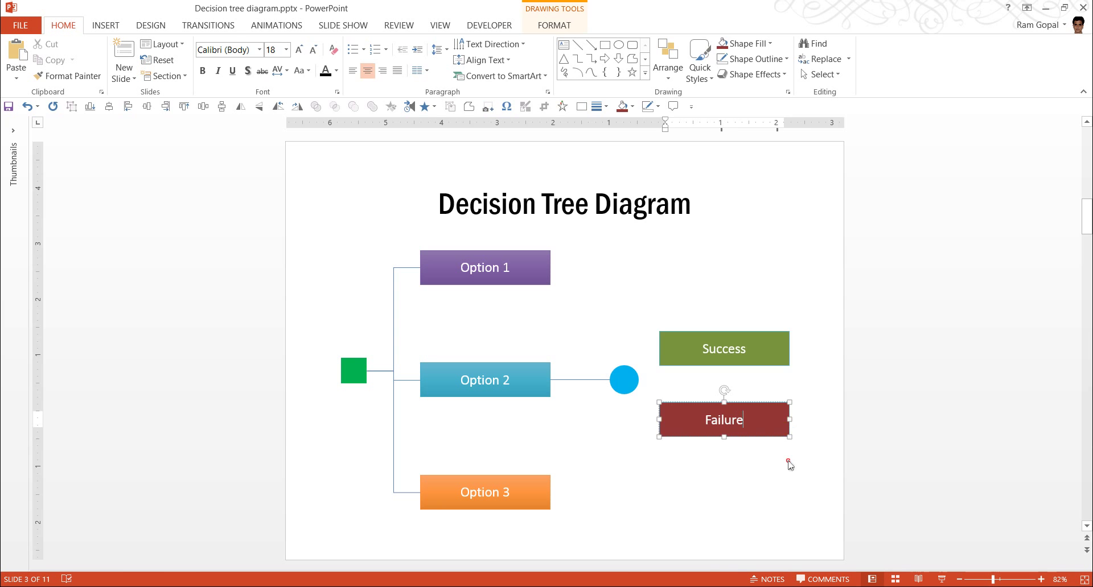
- Remove the outline from both the Success and Failure boxes
left_click_drag(876, 484, 651, 268)
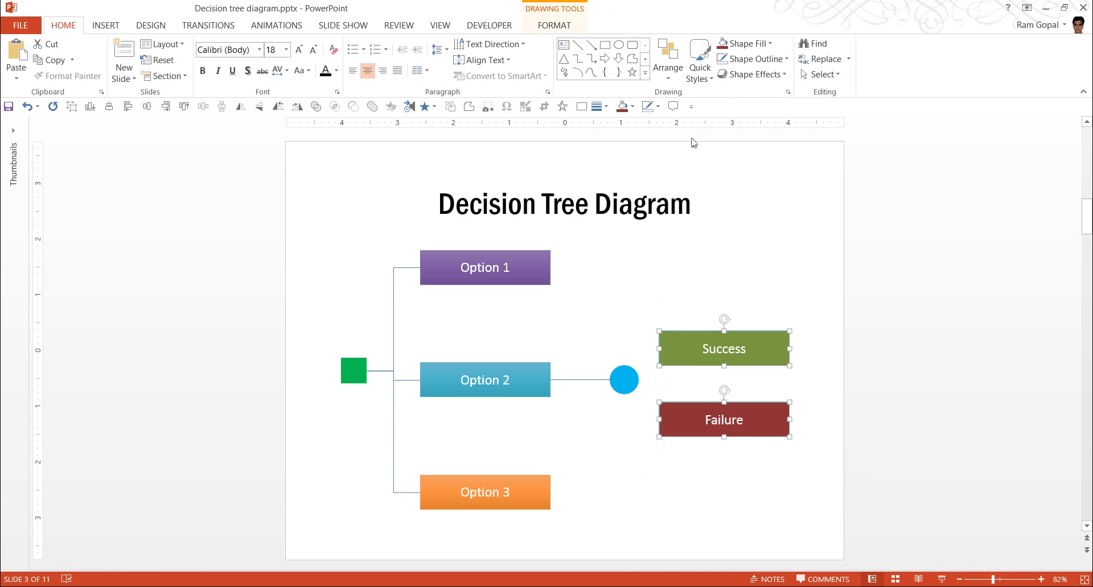
left_click(756, 58)
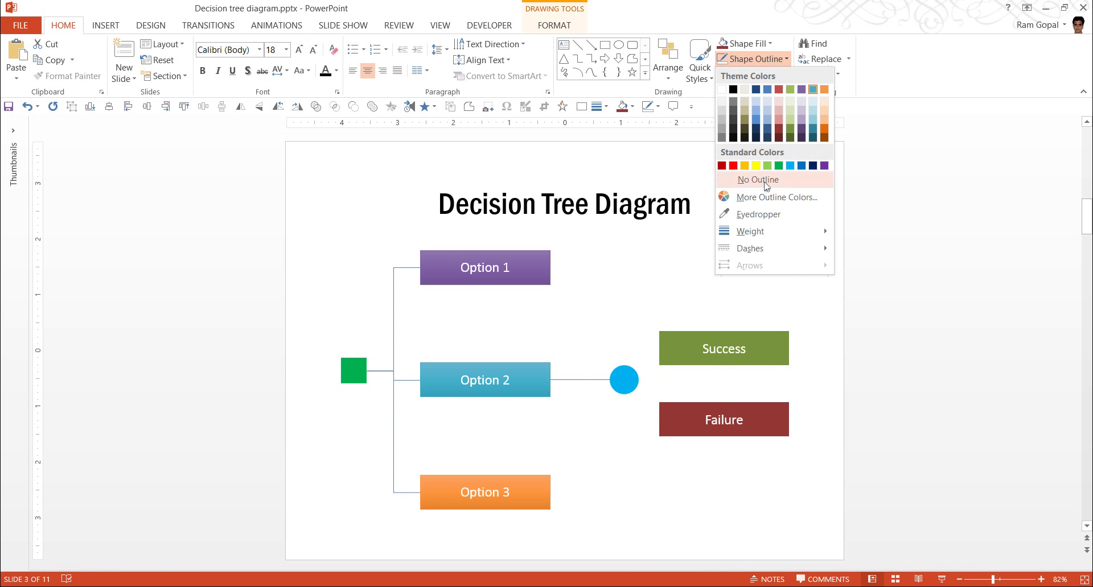
left_click(766, 180)
left_click(809, 366)
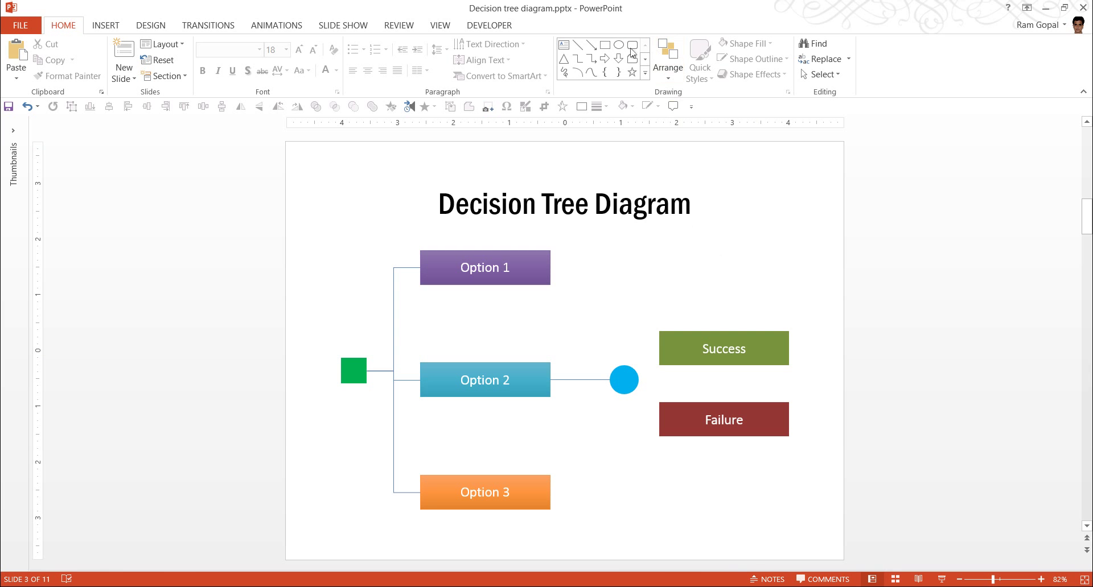
- Join the left sides of the Success and Failure boxes to the blue circle's right point with elbow connectors
left_click(577, 60)
left_click_drag(659, 348, 640, 380)
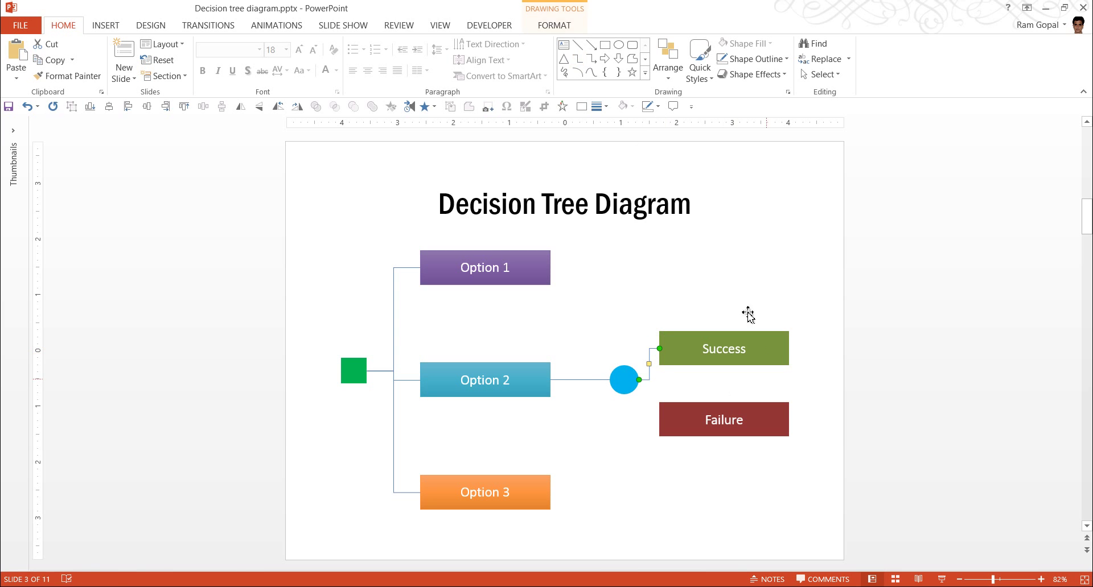
left_click(577, 45)
left_click(578, 60)
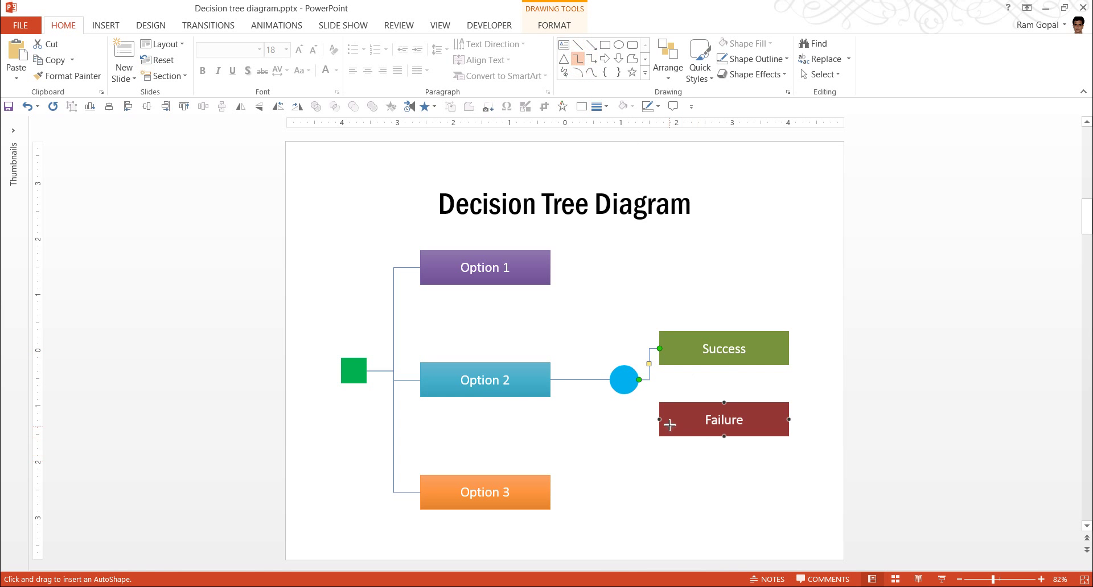
left_click_drag(661, 420, 639, 380)
left_click(863, 446)
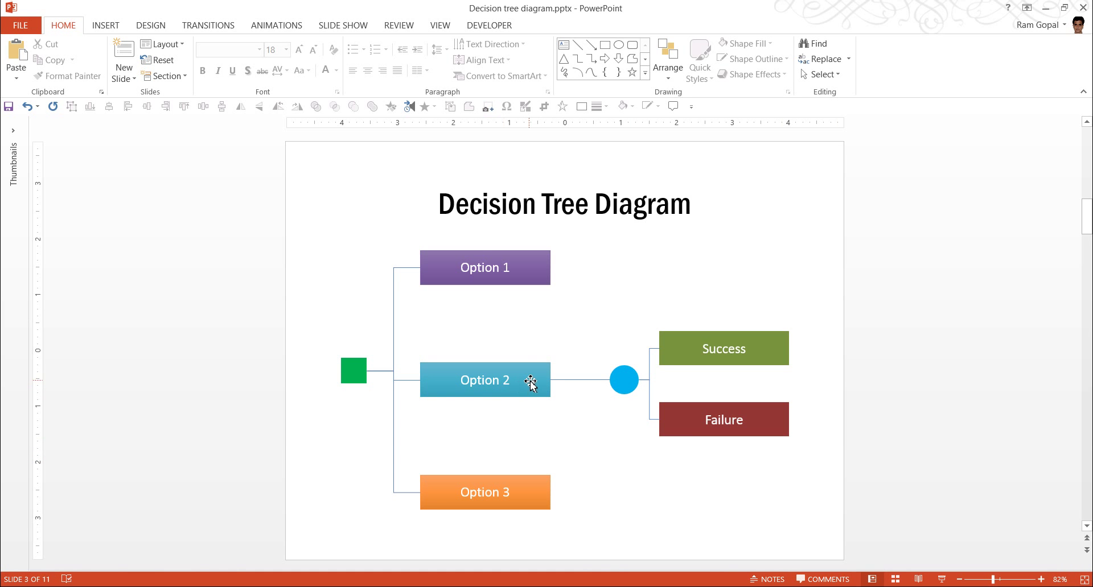
- Duplicate the blue circle, its Success and Failure boxes and their connectors straight down, level with the Option 3 box
left_click_drag(846, 477, 553, 299)
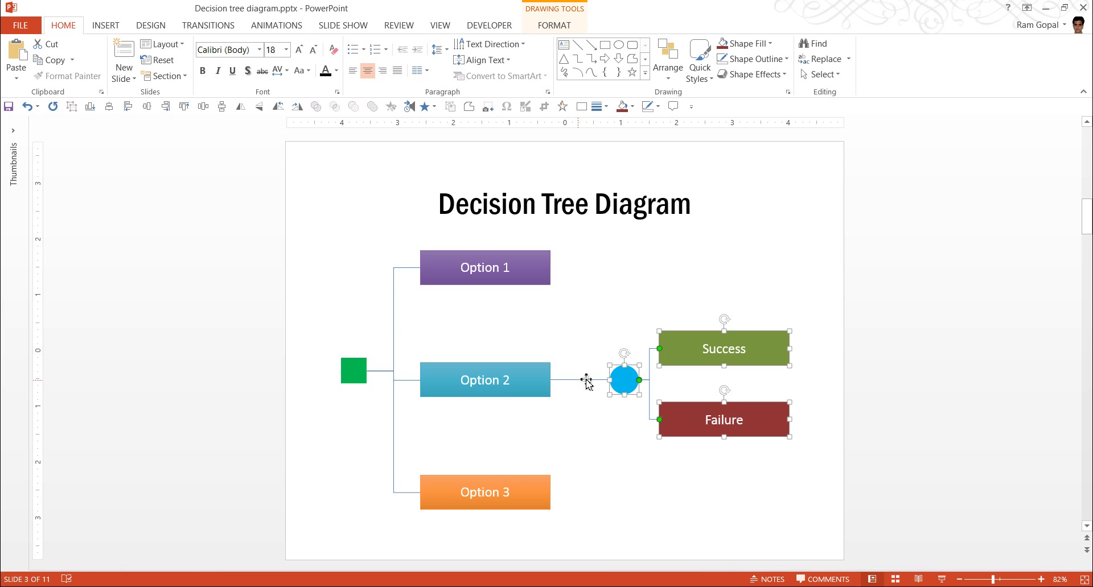
left_click_drag(691, 349, 693, 463)
left_click(859, 458)
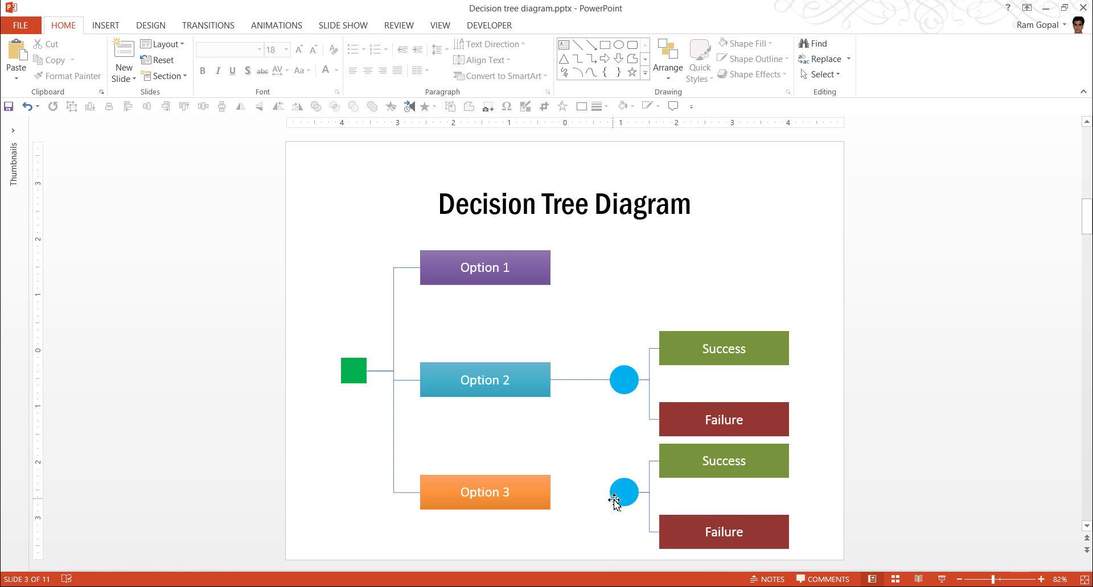
- Join the lower blue circle's left point to the right side of the Option 3 box with a straight line
left_click(613, 500)
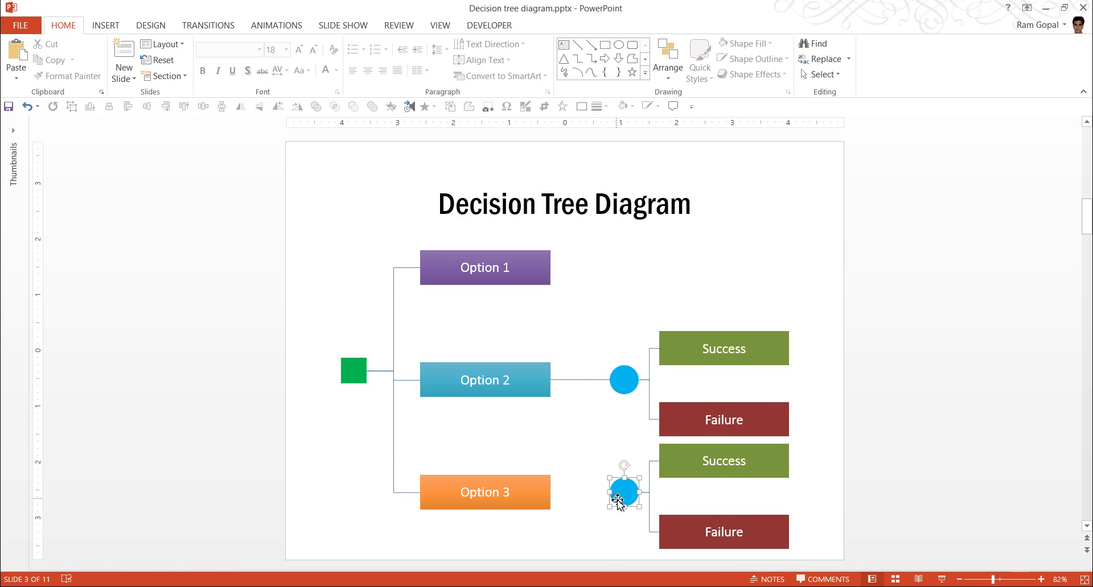
left_click(579, 45)
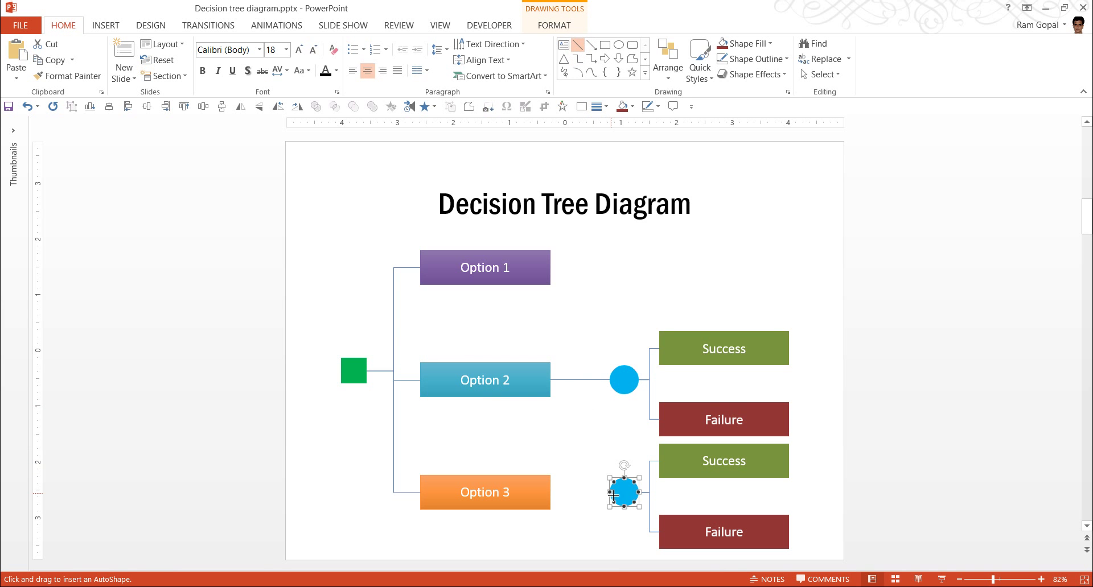
left_click_drag(614, 497, 551, 492)
left_click(909, 473)
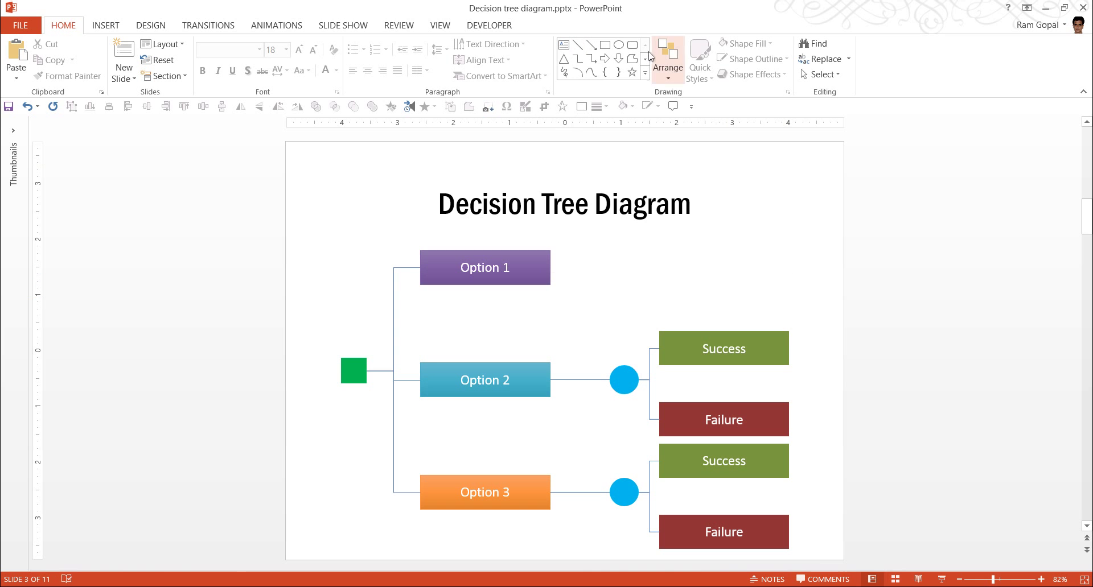
- Draw a small triangle to the right of the slide title and rotate it left 90°
left_click(564, 58)
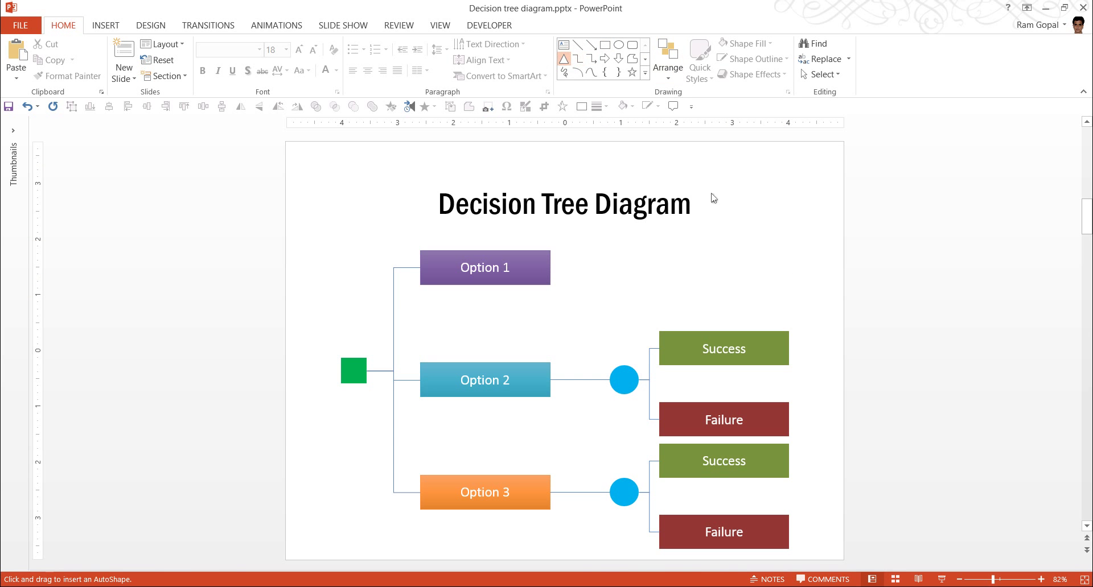
left_click_drag(762, 197, 781, 216)
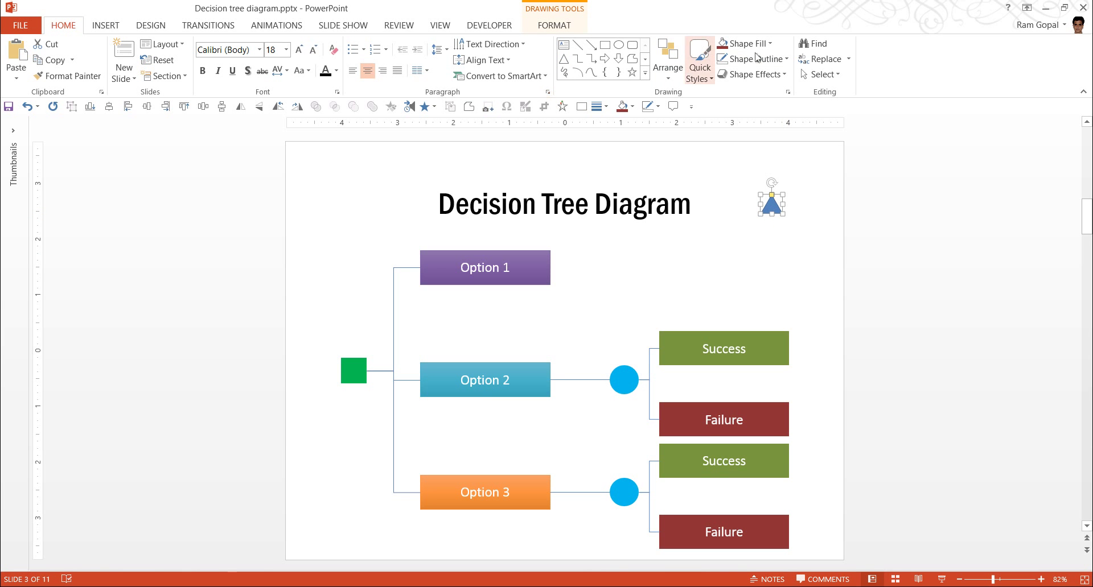
left_click(669, 63)
mouse_move(683, 285)
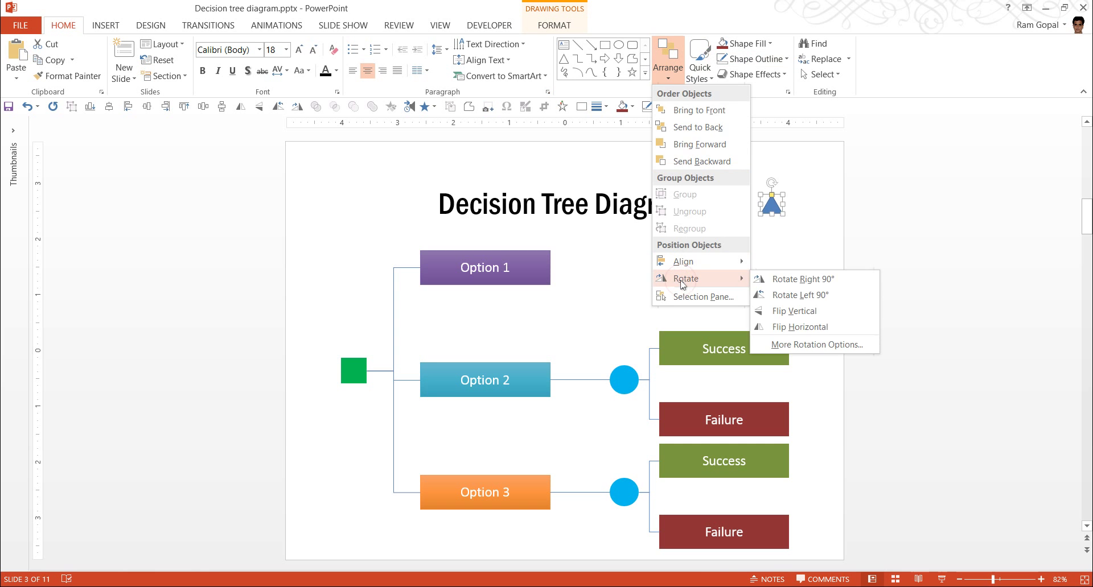
left_click(796, 297)
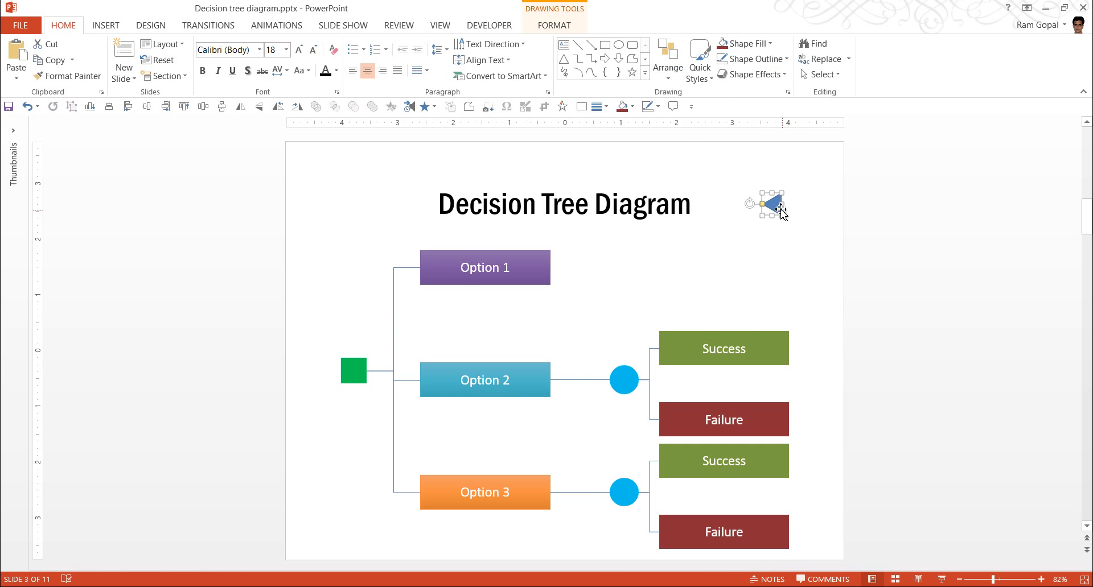
- Place copies of the triangle to the right of all four Success and Failure boxes and one level with Option 1
left_click_drag(781, 207, 818, 467)
mouse_move(819, 467)
left_mouse_down()
mouse_move(818, 537)
mouse_move(810, 260)
mouse_move(811, 269)
left_mouse_up()
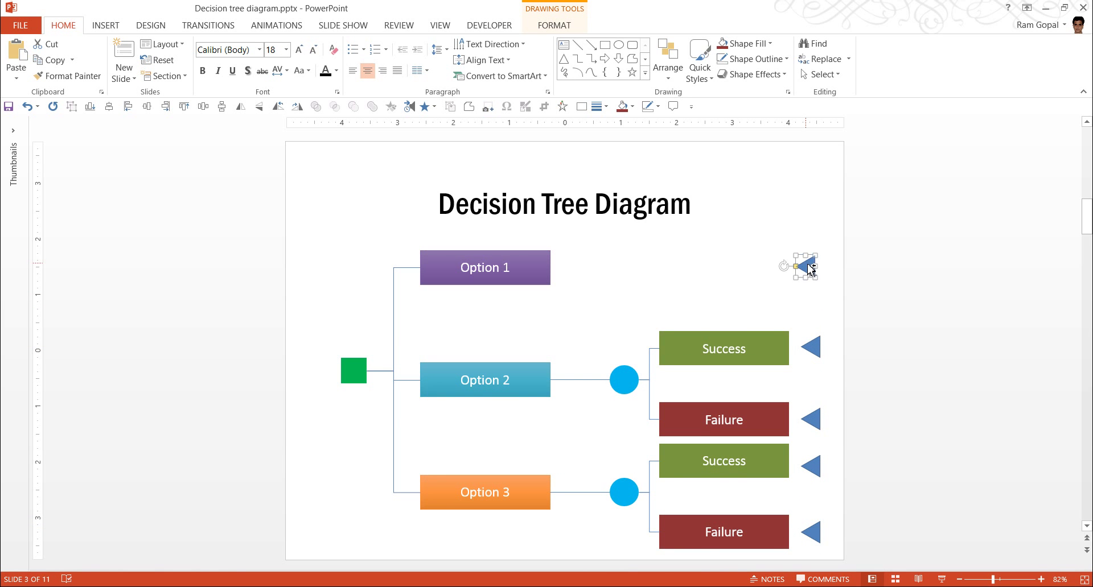
left_click(949, 367)
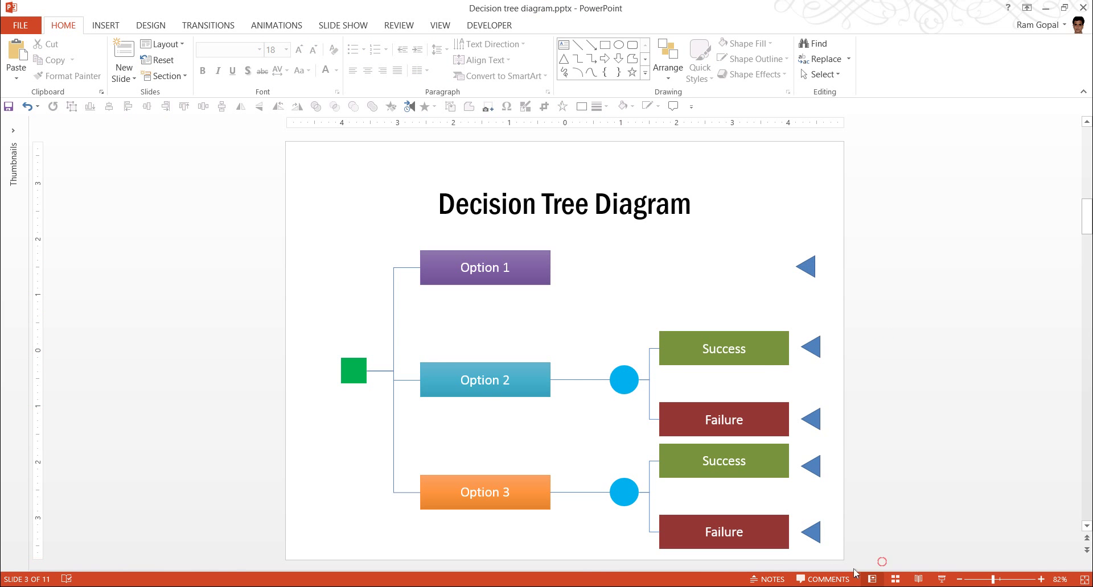
- Fill all five triangles with black and remove their outlines
left_click_drag(882, 562, 796, 215)
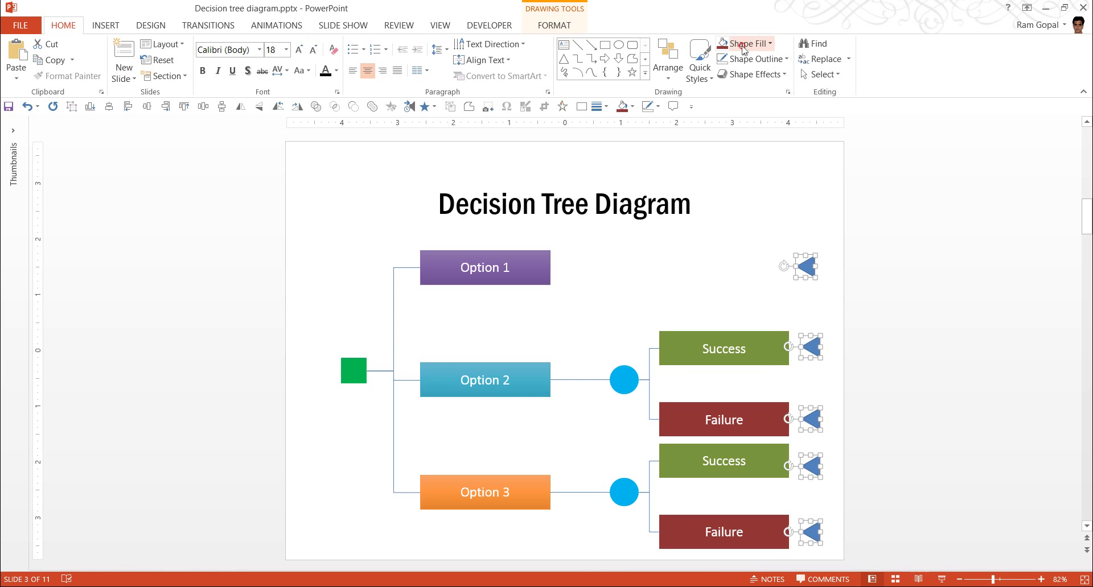
left_click(742, 43)
left_click(733, 74)
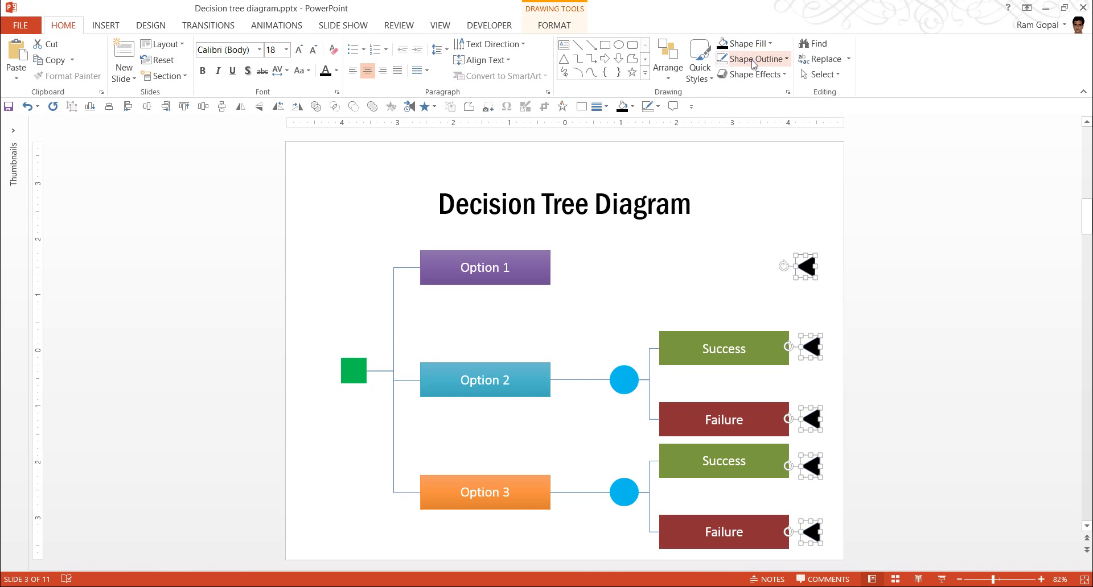
left_click(754, 59)
left_click(758, 179)
left_click(871, 250)
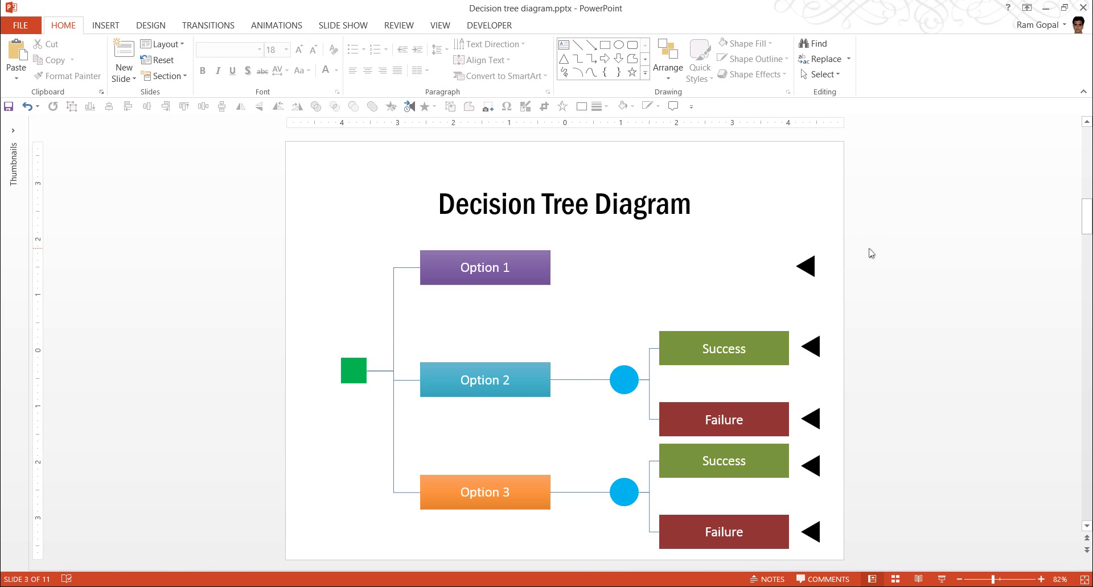
- Join the tip of each outcome triangle to the right side of its Success or Failure box with a straight line
left_click(577, 45)
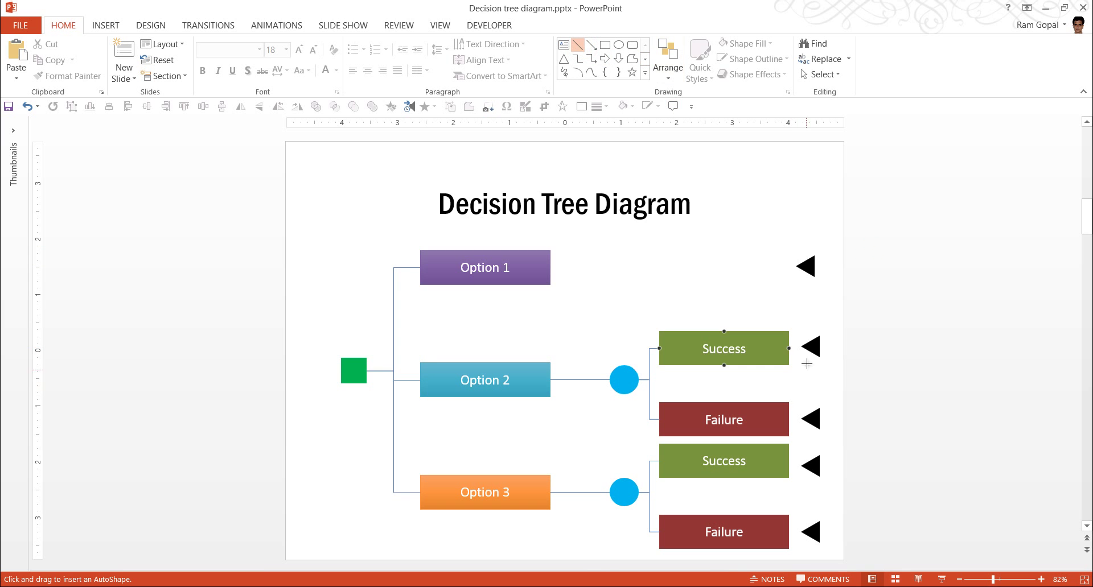
left_click_drag(802, 347, 789, 349)
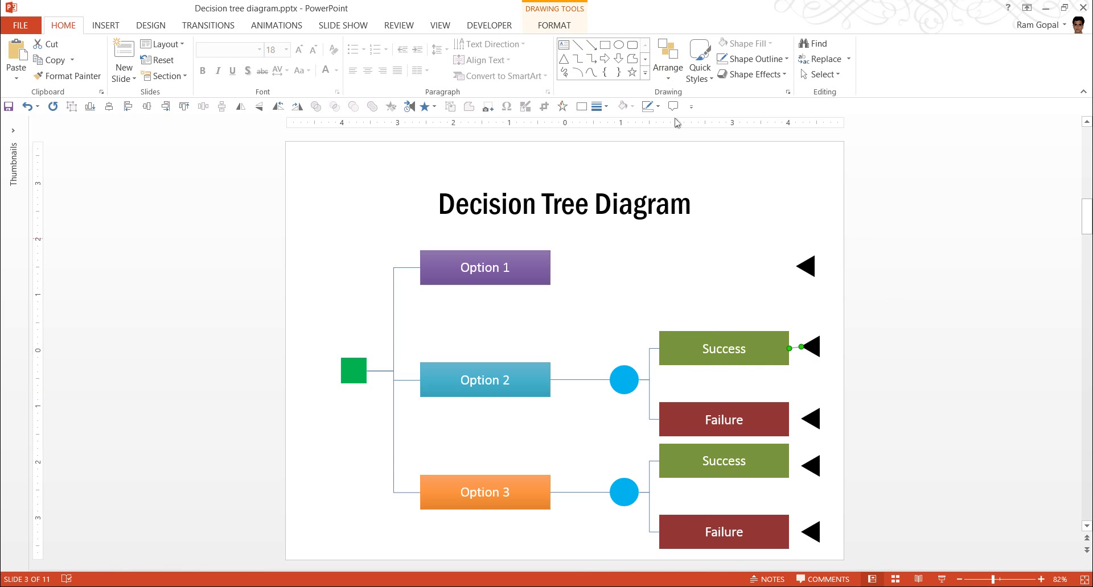
left_click(577, 44)
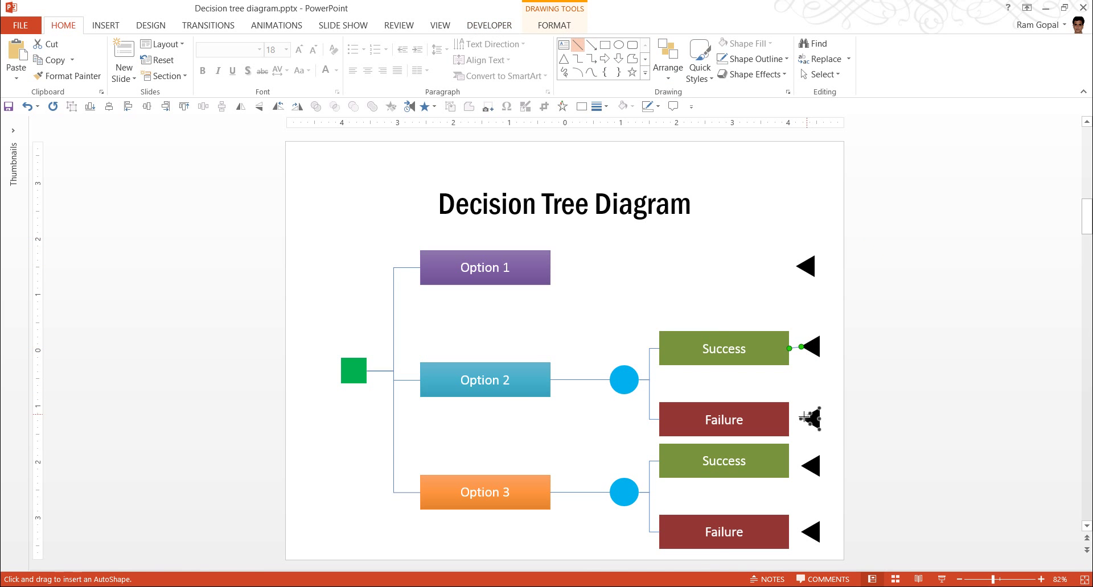
left_click_drag(801, 421, 789, 420)
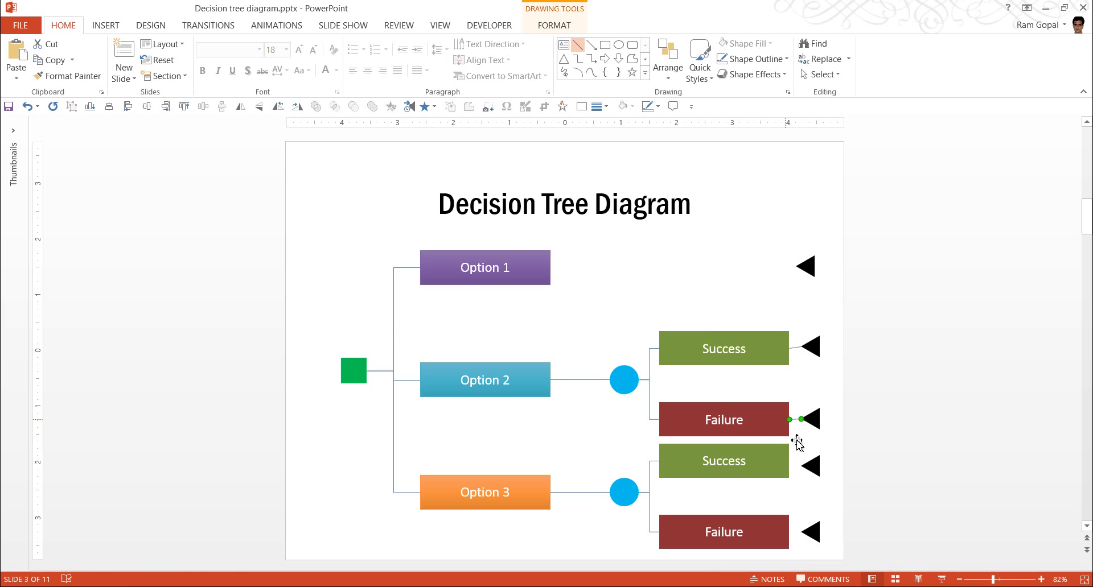
left_click(577, 44)
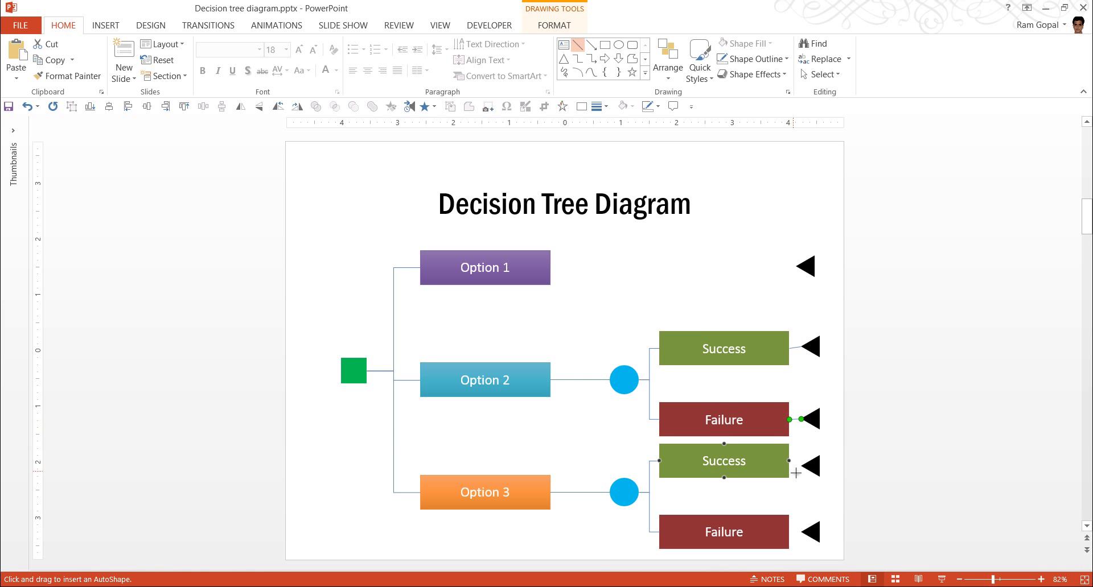
left_click_drag(804, 467, 789, 461)
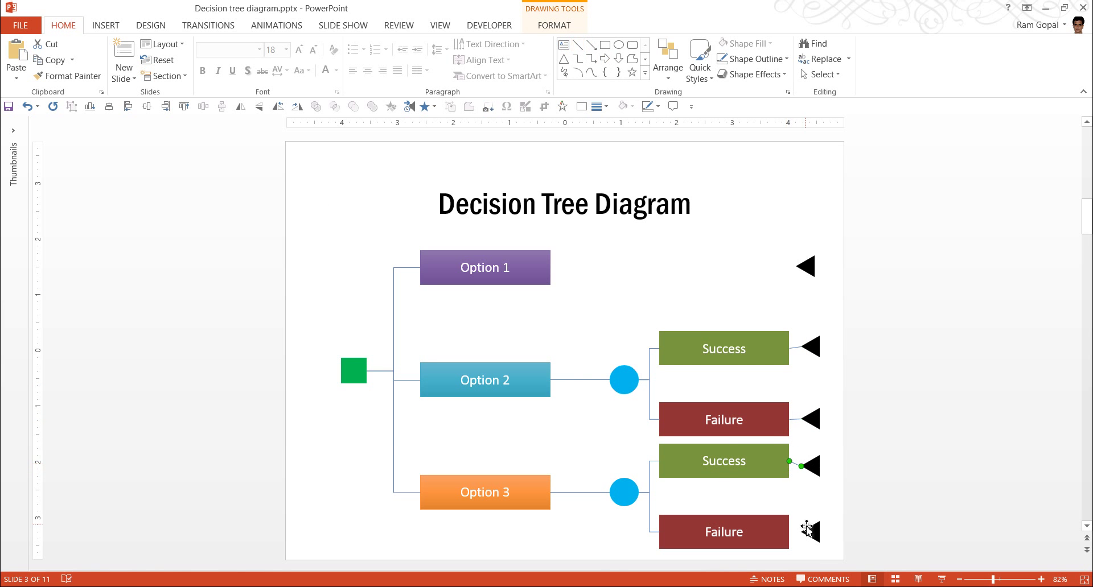
left_click(577, 45)
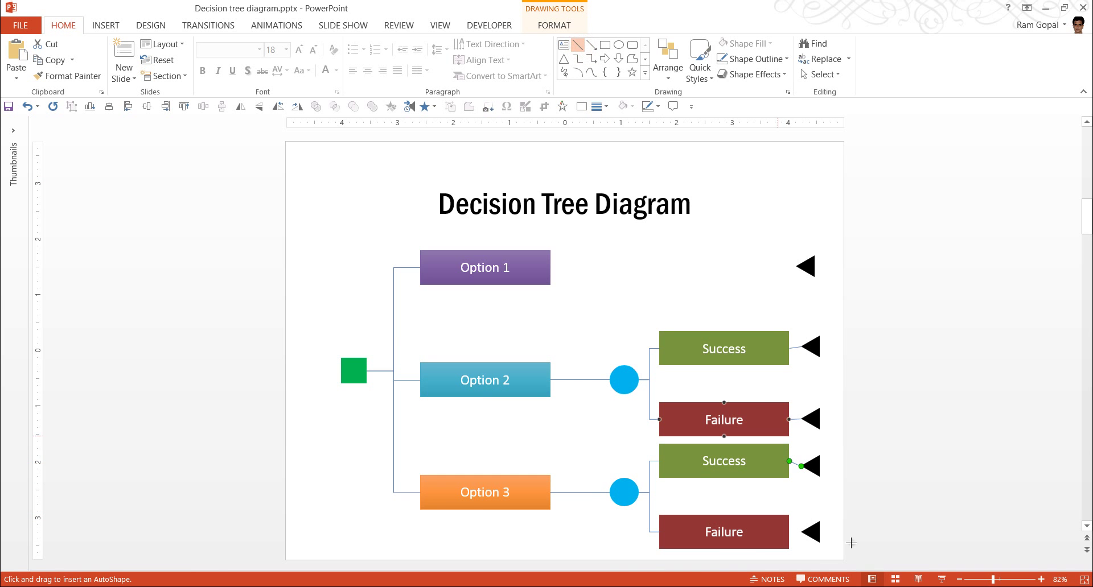
left_click_drag(804, 533, 790, 533)
- Shift the triangles beside the two Success boxes vertically to level their connecting lines
left_click_drag(817, 471, 819, 462)
left_click(863, 504)
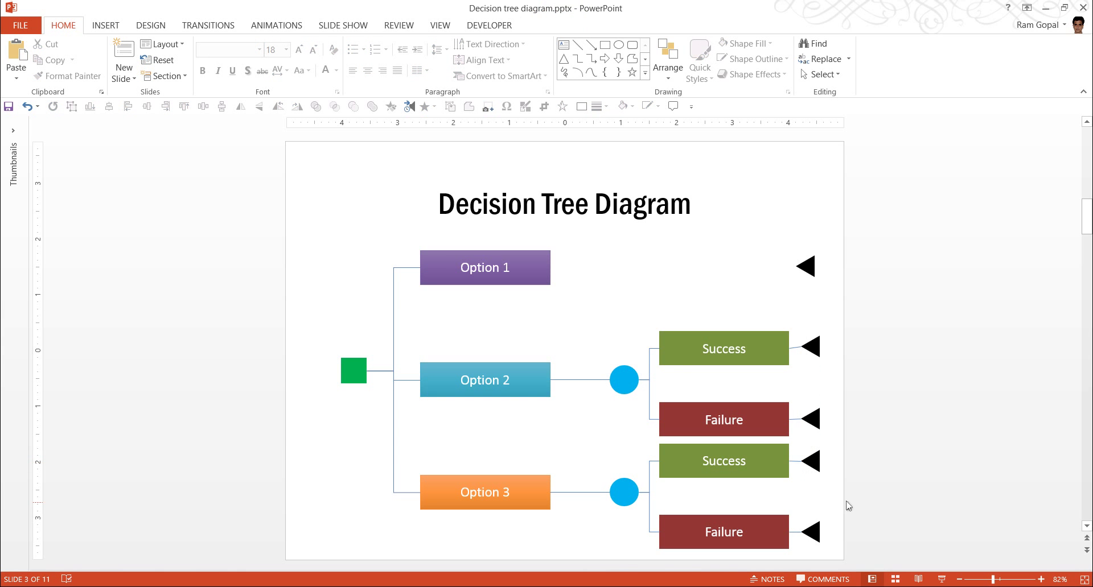
left_click_drag(811, 347, 818, 350)
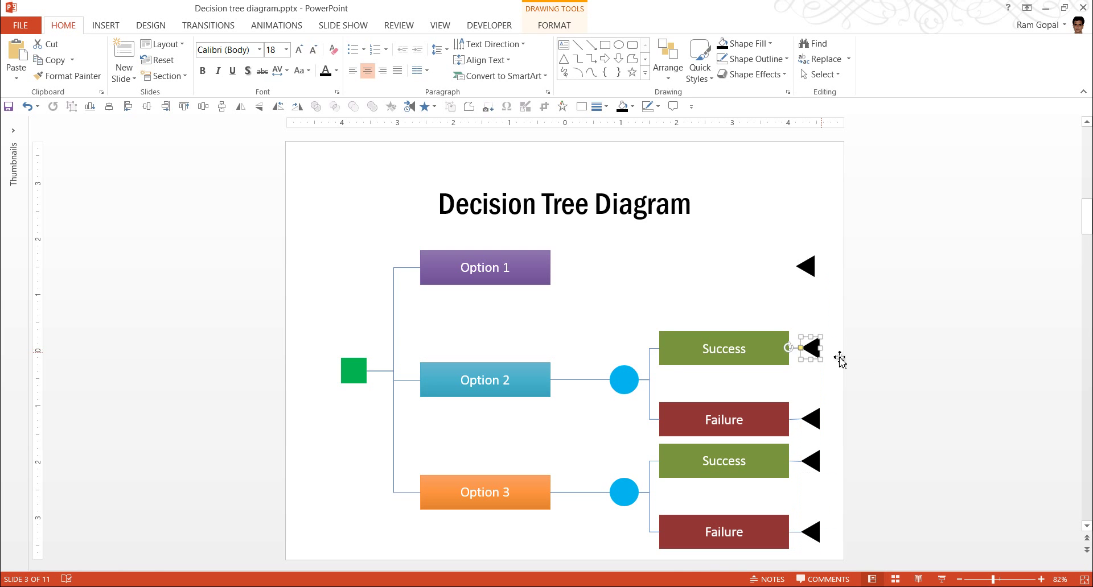
left_click(878, 376)
- Join the right side of the Option 1 box to the tip of its triangle with a straight line
left_click(577, 44)
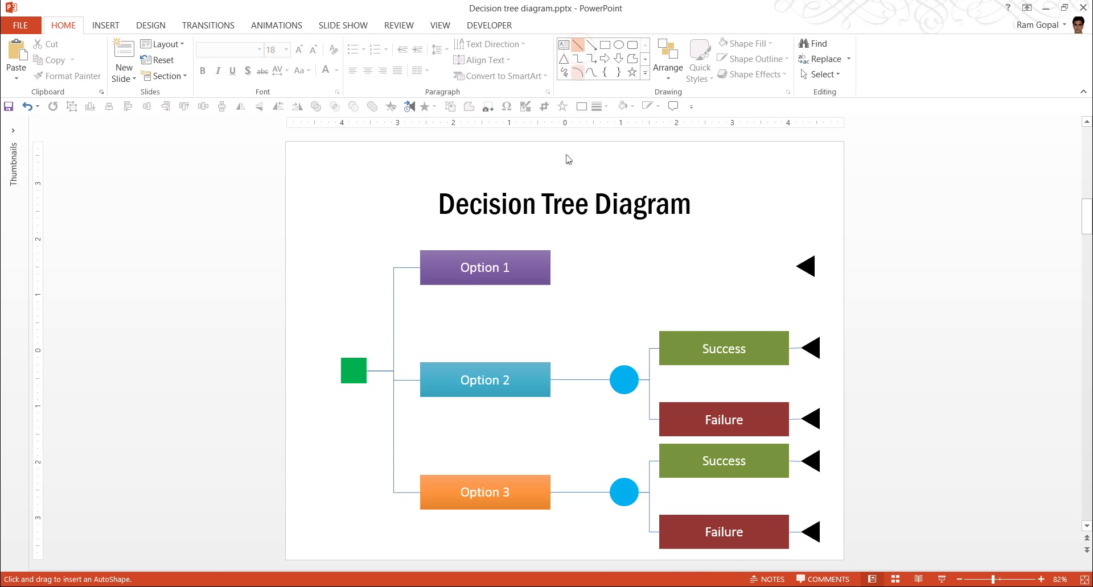
left_click_drag(551, 268, 804, 267)
left_click(903, 353)
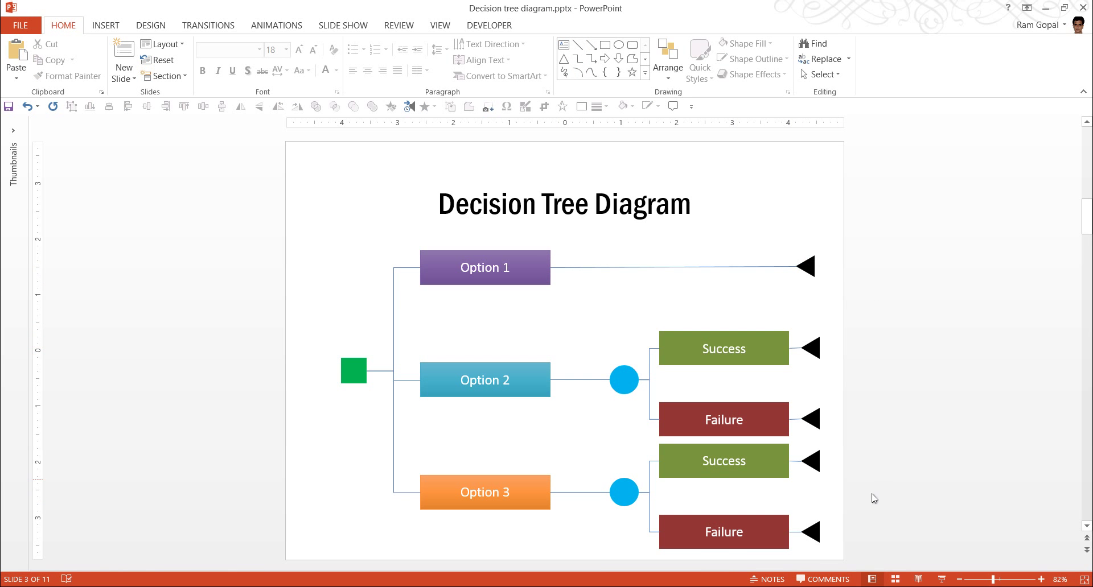
- Select all the connector lines in the diagram together and set their outline colour to black
left_click(379, 371)
left_click(410, 379)
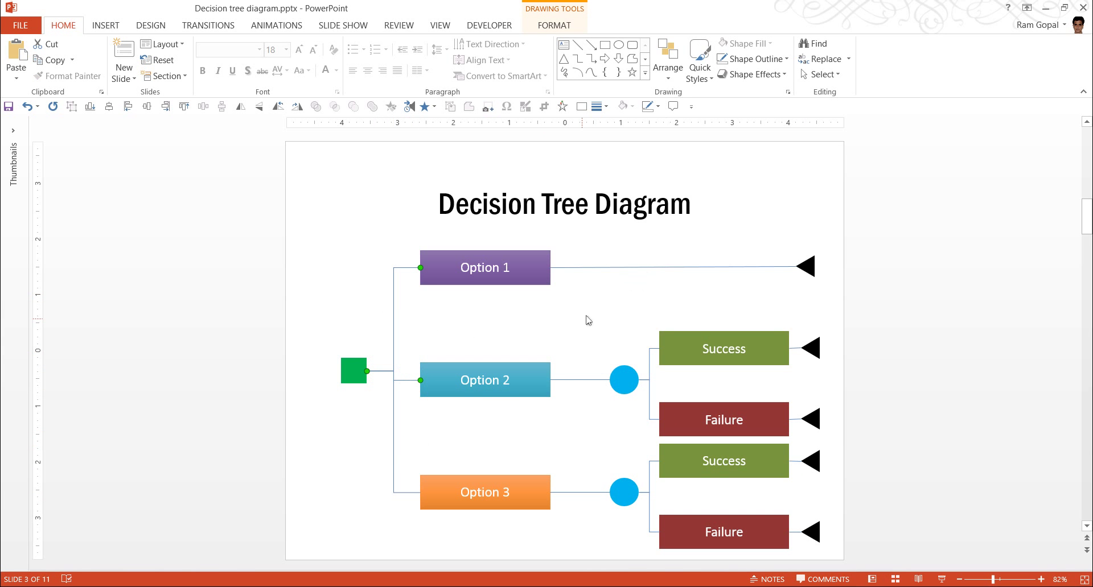
left_click(394, 438, "shift")
left_click(598, 267, "shift")
left_click(579, 379, "shift")
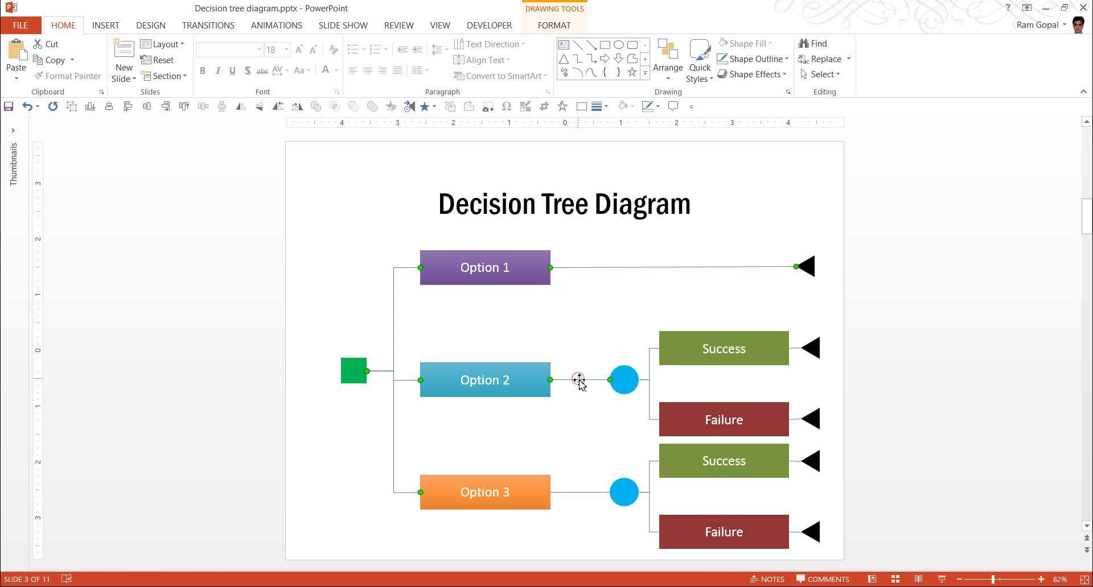
left_click(649, 383, "shift")
left_click(650, 362, "shift")
left_click(649, 504, "shift")
left_click(651, 471, "shift")
left_click(576, 493, "shift")
left_click(804, 462, "shift")
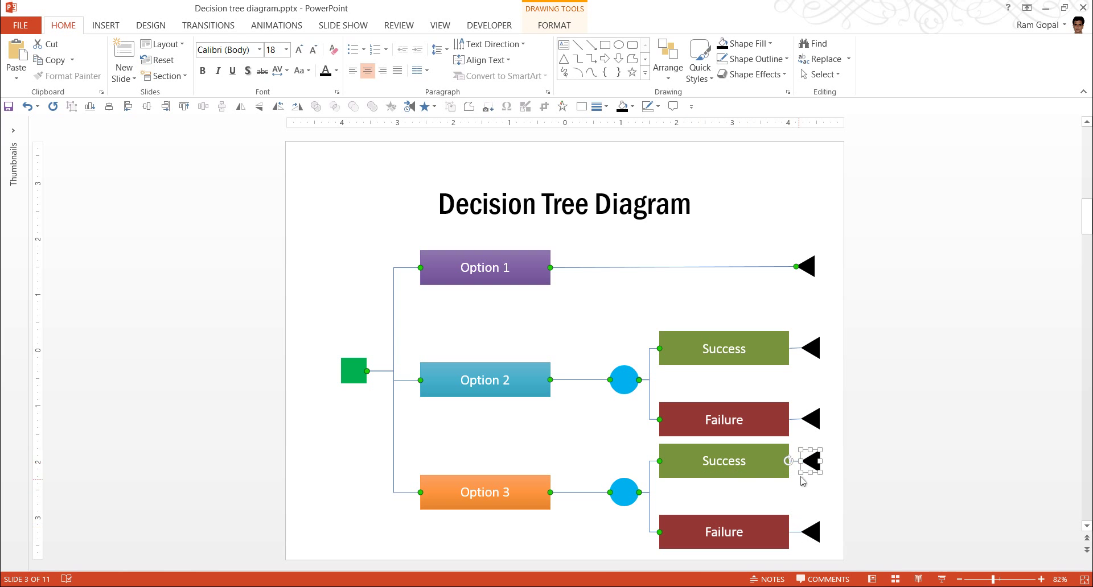
left_click(800, 532, "shift")
left_click(796, 420, "shift")
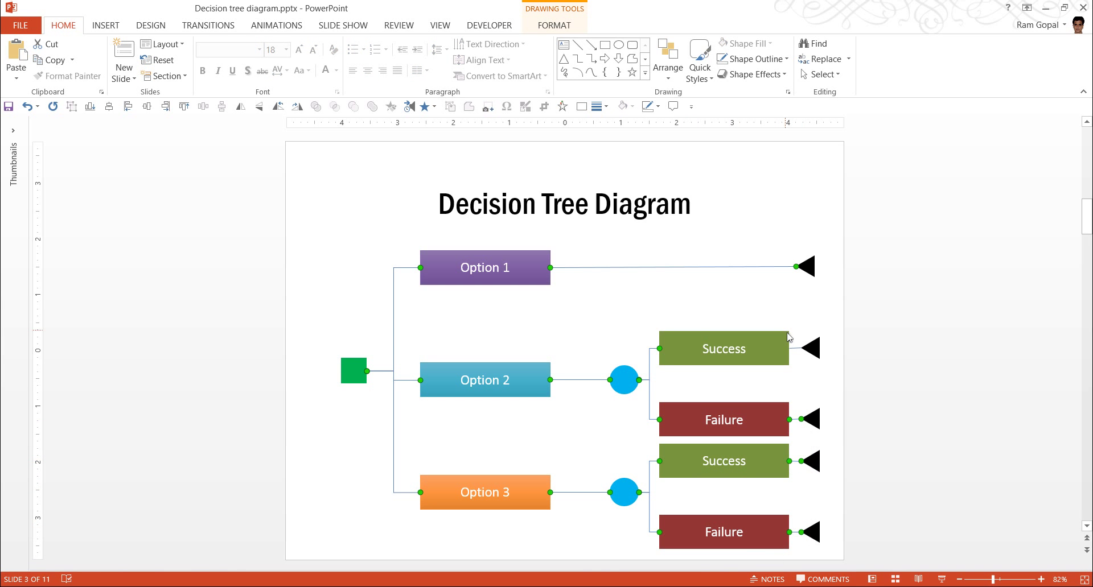
left_click(795, 349, "shift")
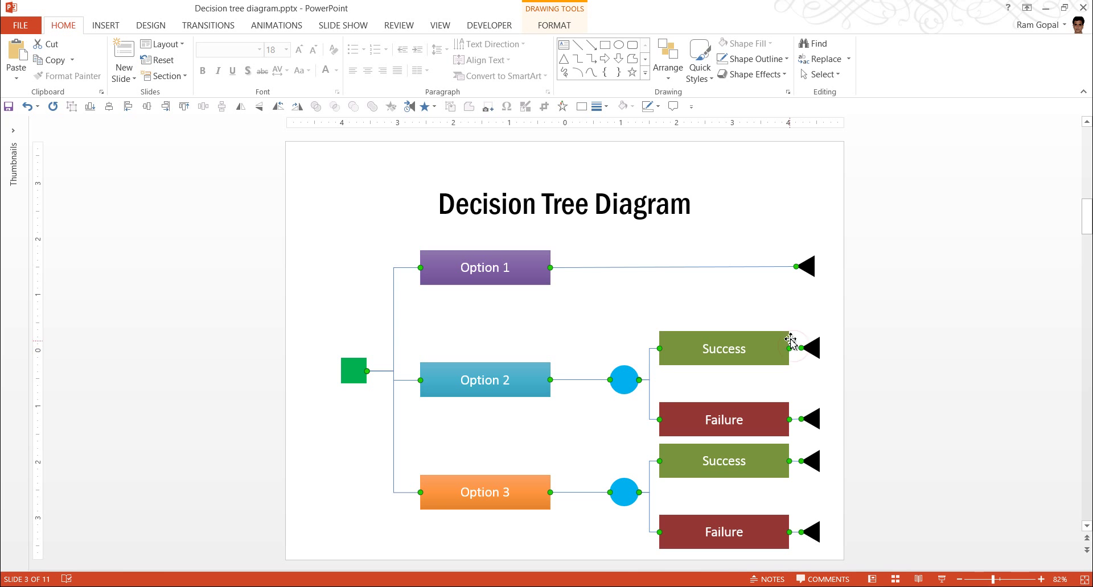
left_click(746, 58)
left_click(735, 88)
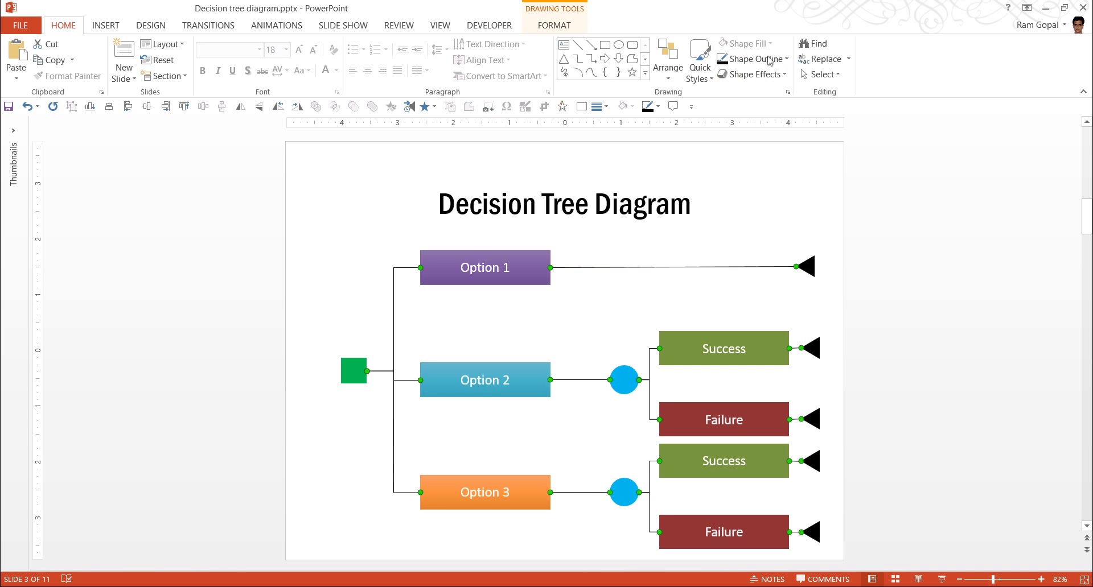
- Set the weight of all the selected connector lines to 1½ pt
left_click(757, 59)
mouse_move(757, 231)
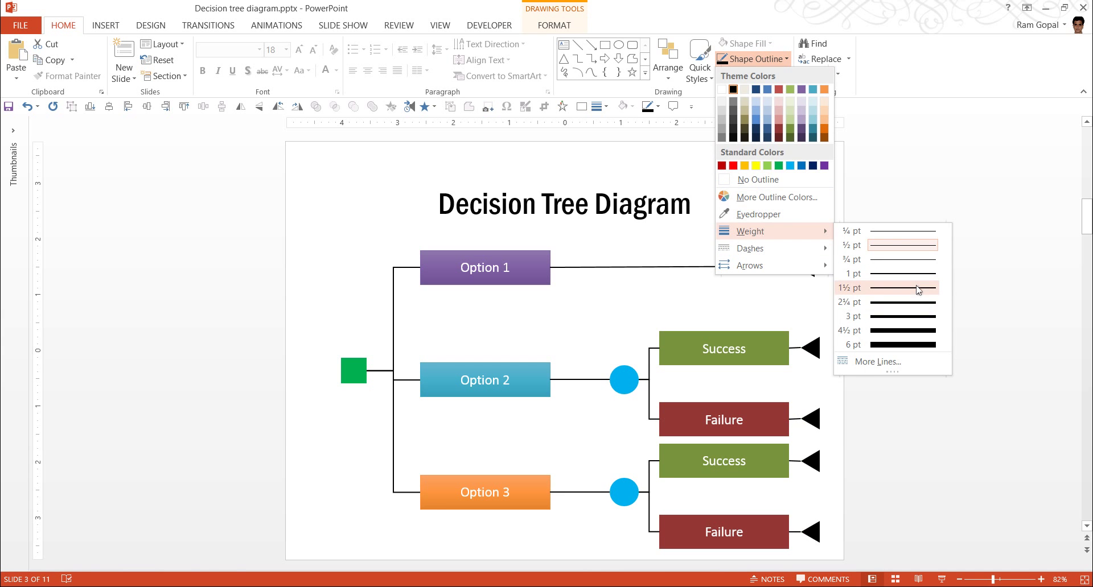
left_click(918, 287)
left_click(926, 339)
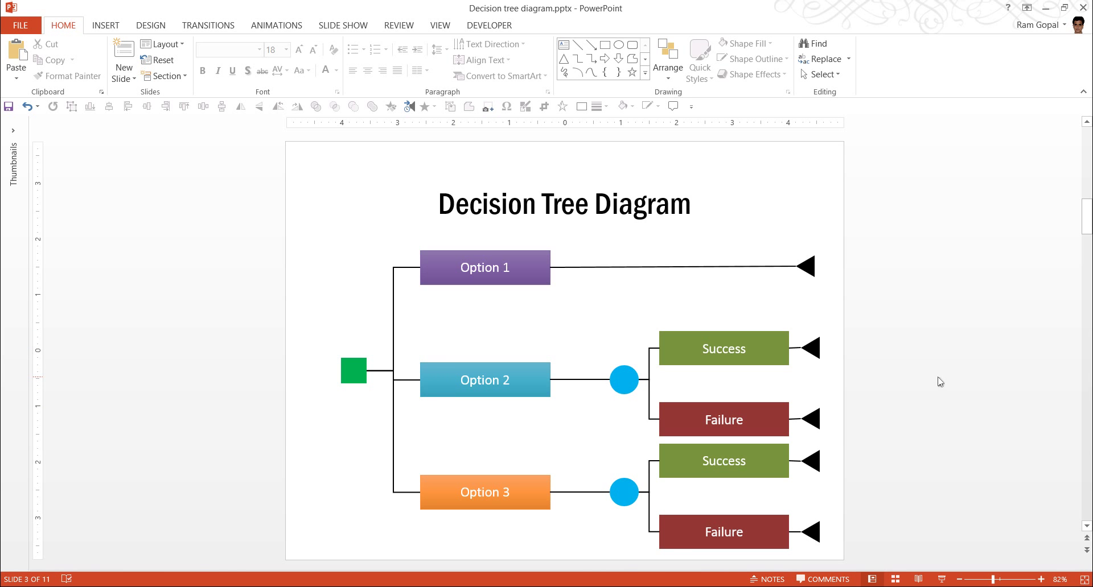
- Move the whole decision tree below the title slightly up and to the left on the slide
mouse_move(883, 565)
left_mouse_down()
mouse_move(327, 280)
mouse_move(234, 220)
left_mouse_up()
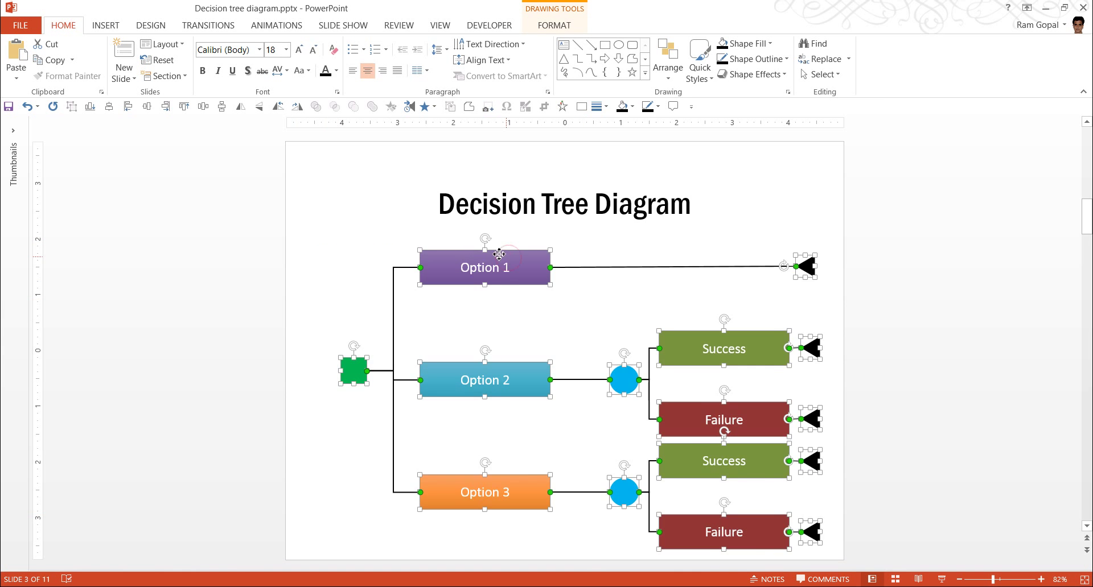
left_click_drag(506, 258, 491, 248)
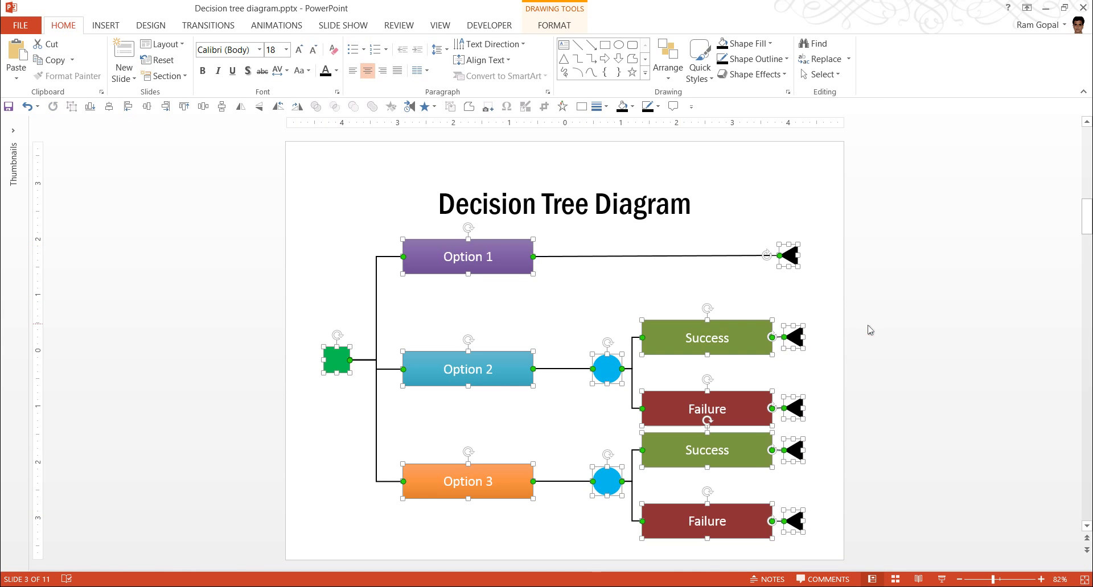
left_click(868, 330)
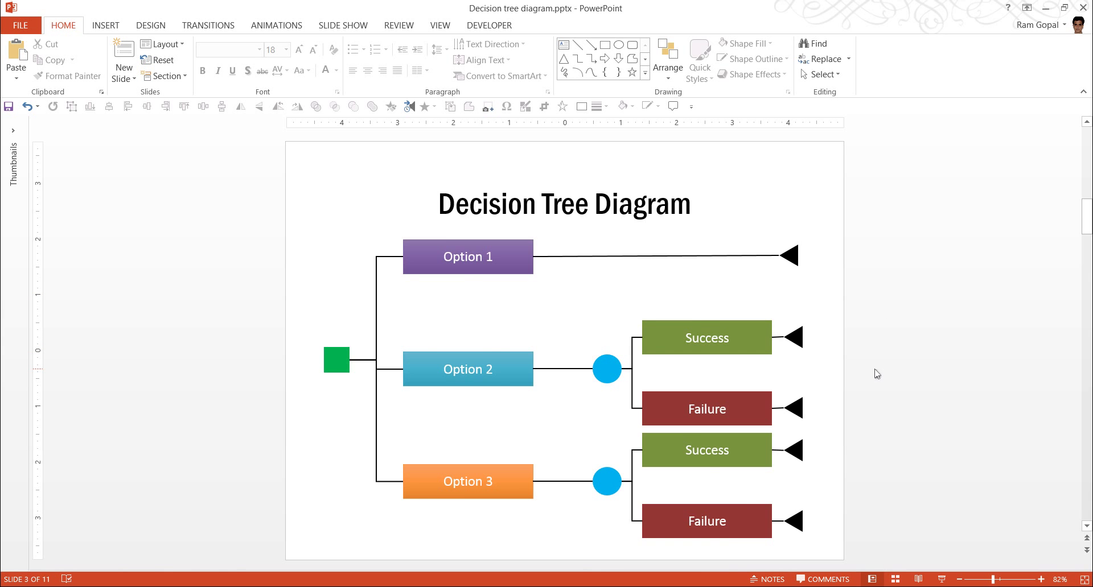
- Go to the 2 Step Decision Tree slide
scroll(876, 374, "down", 1)
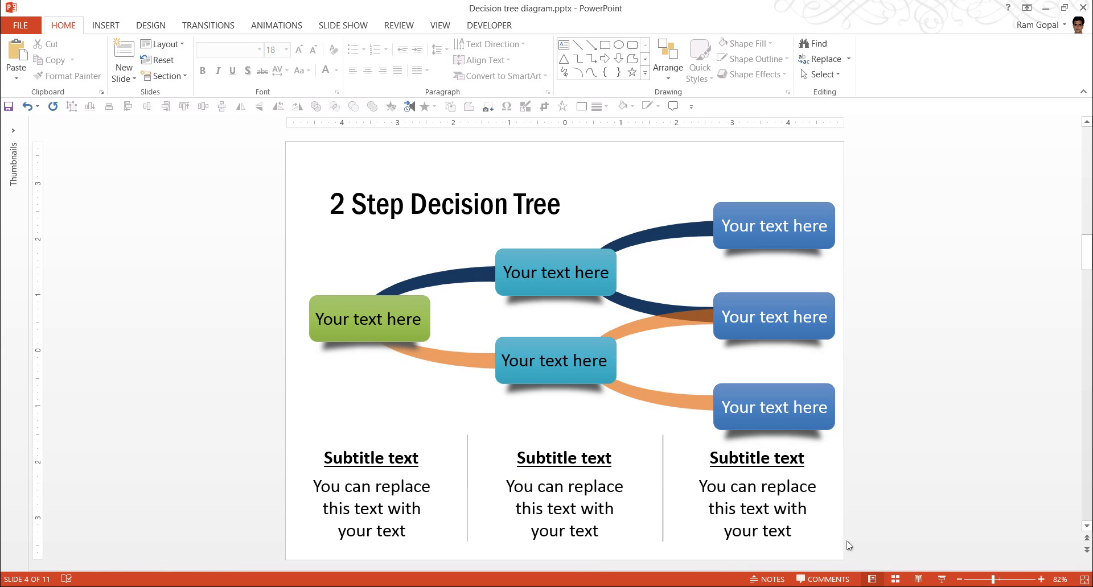